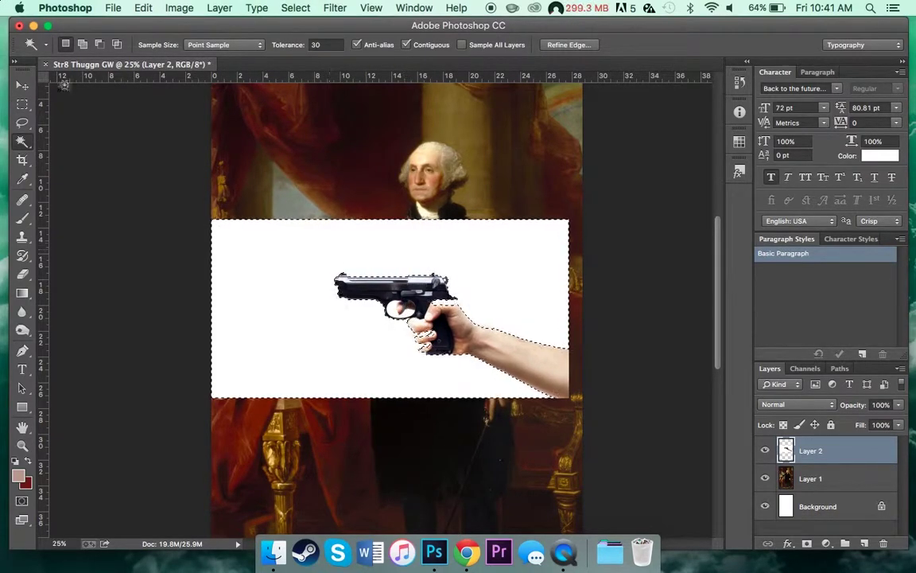
- Select the white background with Color Range at Fuzziness 0 and zoom in on the gun
{"action": "left_click_drag", "start_coordinate": [233, 132], "coordinate": [178, 132]}
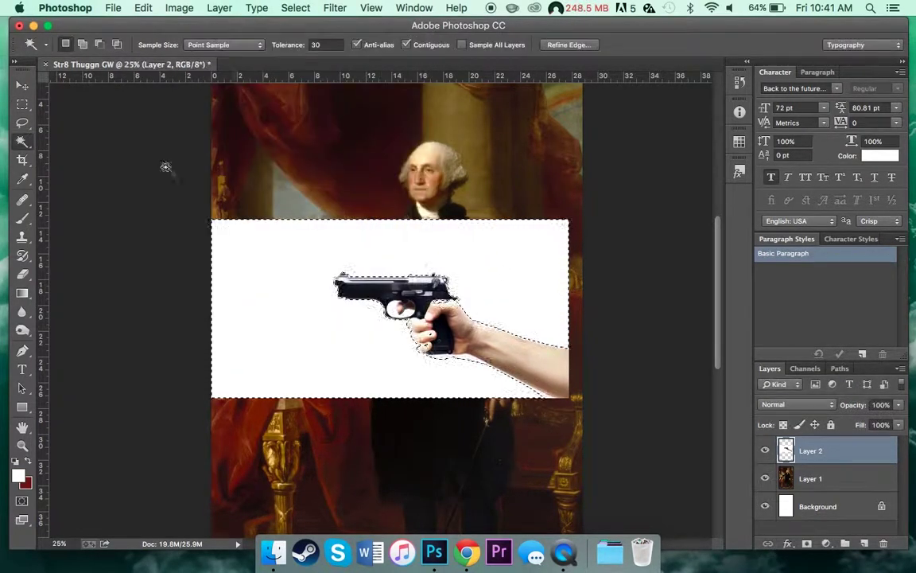
{"action": "key", "text": "super+equal"}
{"action": "key", "text": "super+equal"}
{"action": "key", "text": "super+equal"}
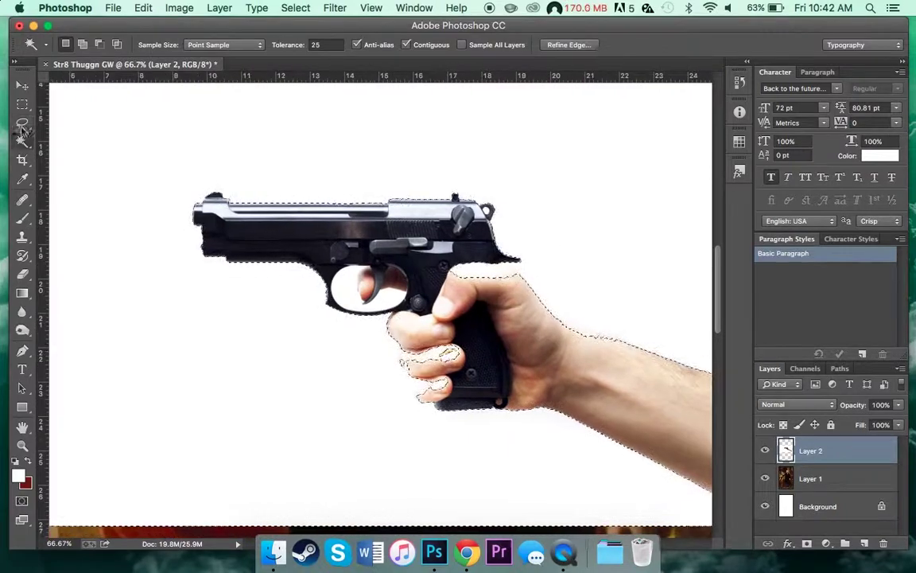
- Refine the selection around the trigger guard with the Lasso and delete Layer 2's white background
{"action": "key", "text": "l"}
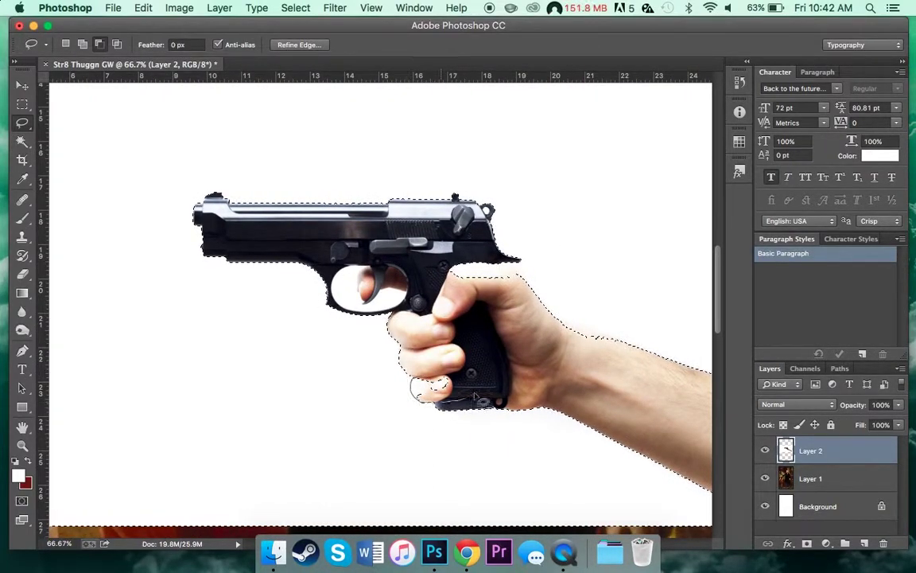
{"action": "key", "text": "w"}
{"action": "key", "text": "l"}
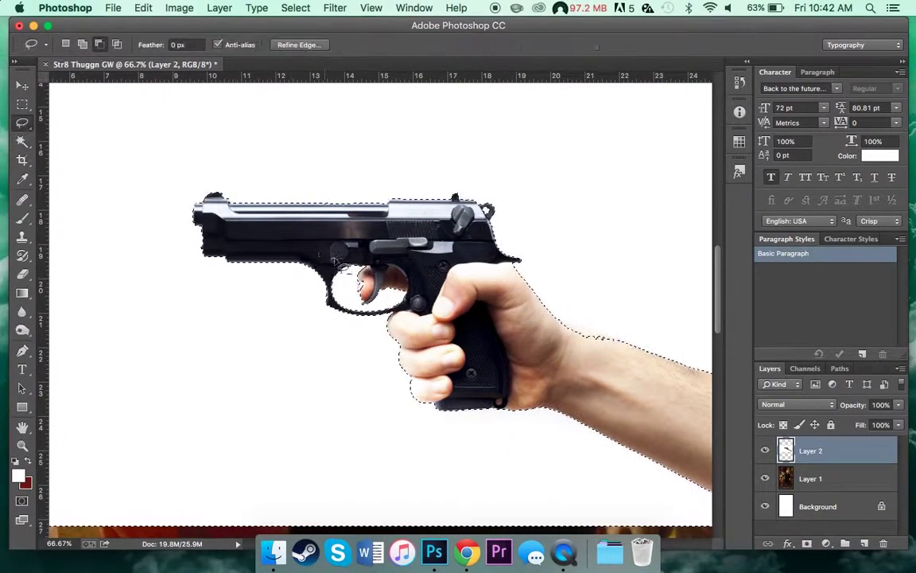
{"action": "left_click_drag", "start_coordinate": [360, 295], "coordinate": [365, 302]}
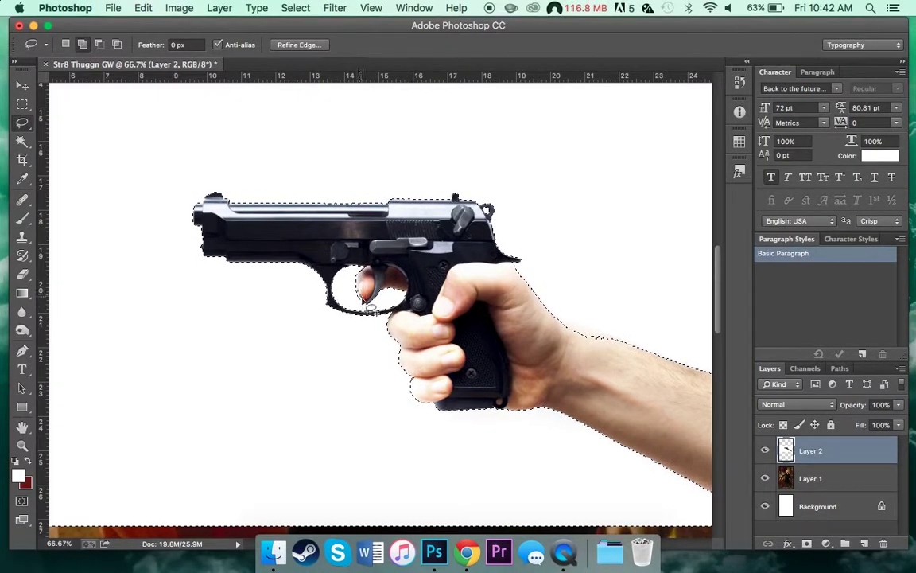
{"action": "key", "text": "Delete"}
{"action": "key", "text": "super+z"}
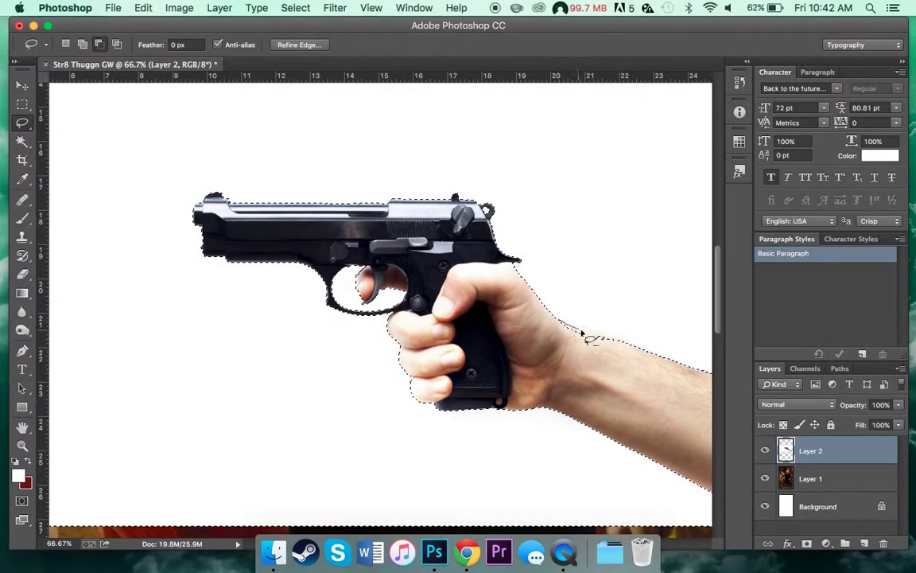
{"action": "key", "text": "Delete"}
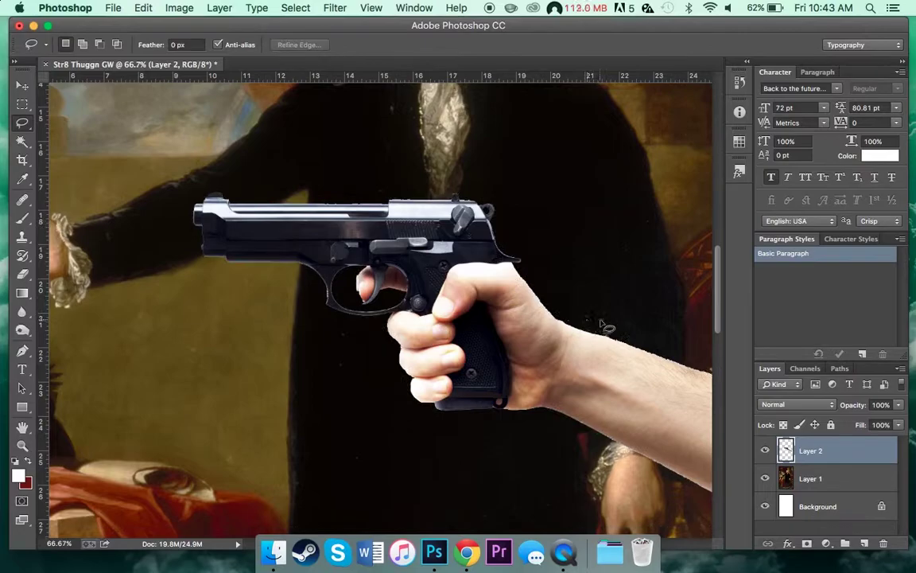
- Shrink the gun hand with Free Transform and move it to the left
{"action": "key", "text": "super+minus"}
{"action": "key", "text": "super+t"}
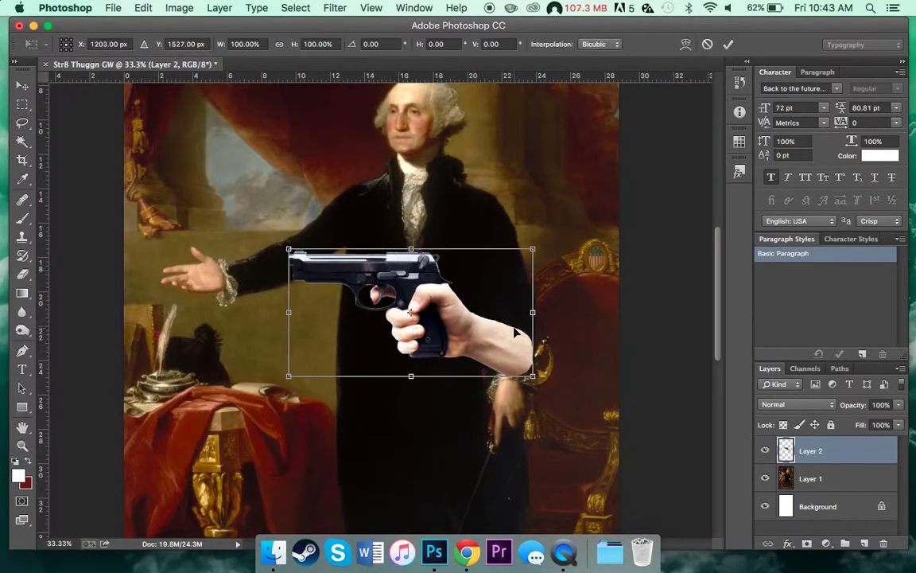
{"action": "left_click_drag", "start_coordinate": [414, 310], "coordinate": [239, 254]}
{"action": "key", "text": "Return"}
- Lasso the forearm and hide it with a Hide Selection layer mask
{"action": "scroll", "coordinate": [393, 235], "scroll_direction": "up", "scroll_amount": 5}
{"action": "scroll", "coordinate": [505, 417], "scroll_direction": "up", "scroll_amount": 2}
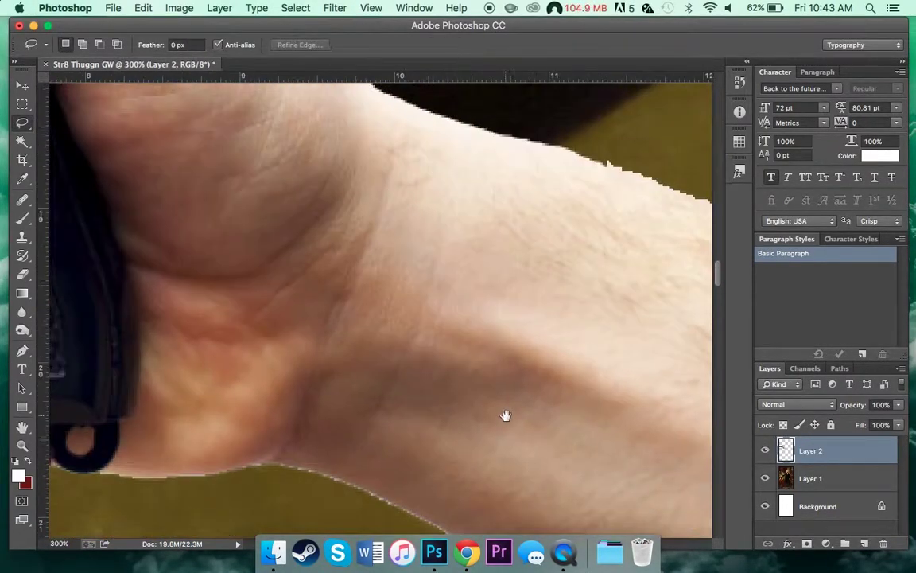
{"action": "scroll", "coordinate": [373, 235], "scroll_direction": "down", "scroll_amount": 3}
{"action": "left_click_drag", "start_coordinate": [361, 303], "coordinate": [487, 177]}
{"action": "right_click", "coordinate": [809, 450]}
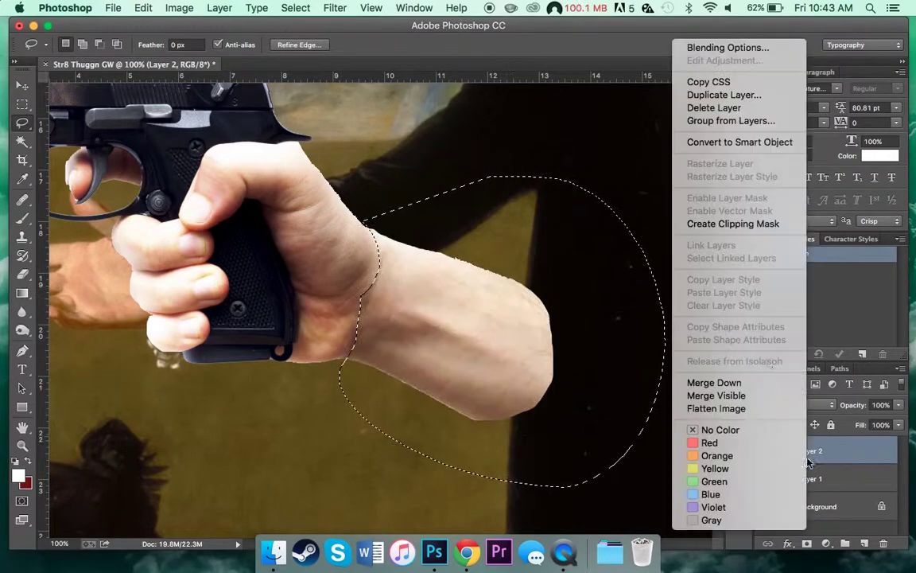
{"action": "left_click", "coordinate": [220, 8]}
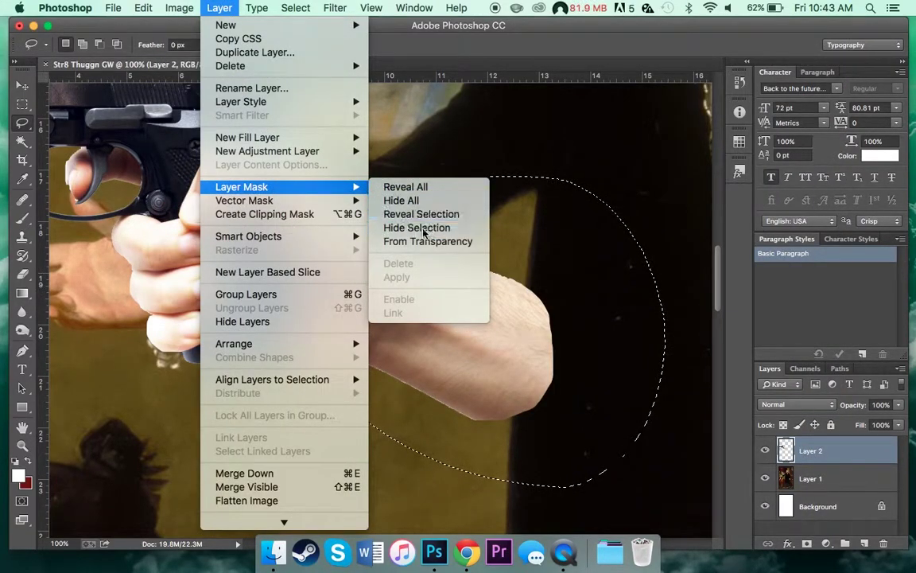
{"action": "left_click", "coordinate": [419, 227]}
- Scale the gun hand to 54% and rotate it -6.4° over Washington's hand
{"action": "key", "text": "b"}
{"action": "scroll", "coordinate": [356, 326], "scroll_direction": "up", "scroll_amount": 5}
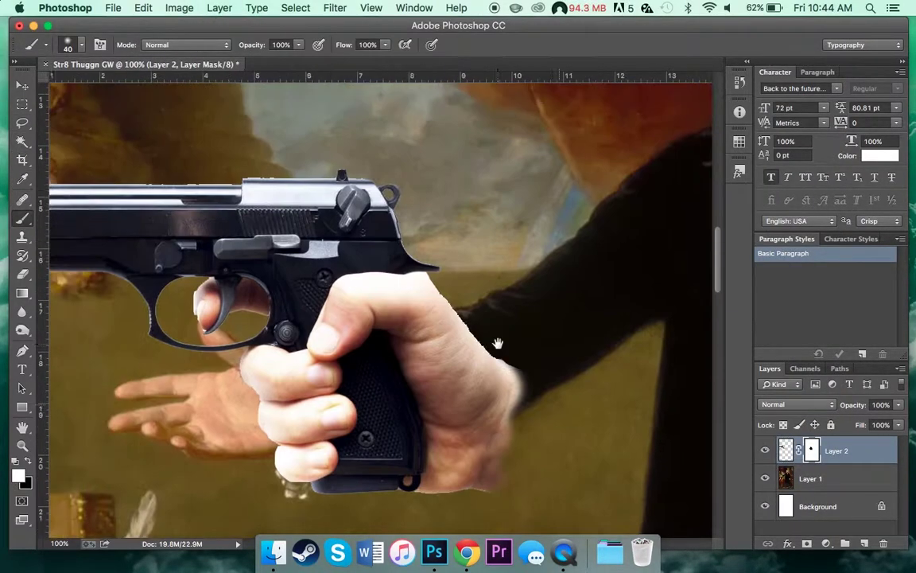
{"action": "key", "text": "ctrl+t"}
{"action": "left_click_drag", "start_coordinate": [382, 350], "coordinate": [389, 311]}
{"action": "left_click_drag", "start_coordinate": [413, 263], "coordinate": [434, 234]}
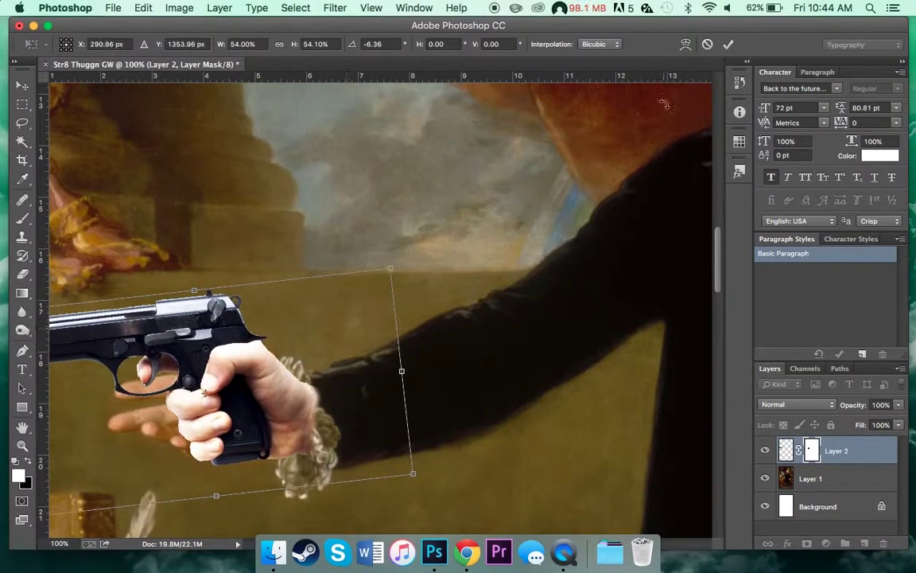
{"action": "key", "text": "Return"}
- Lower the gun layer's opacity to 38%
{"action": "left_click", "coordinate": [811, 478]}
{"action": "left_click", "coordinate": [836, 450]}
{"action": "left_click_drag", "start_coordinate": [899, 405], "coordinate": [858, 422]}
- Clone Stamp background over Washington's original fingers on Layer 1
{"action": "left_click", "coordinate": [810, 478]}
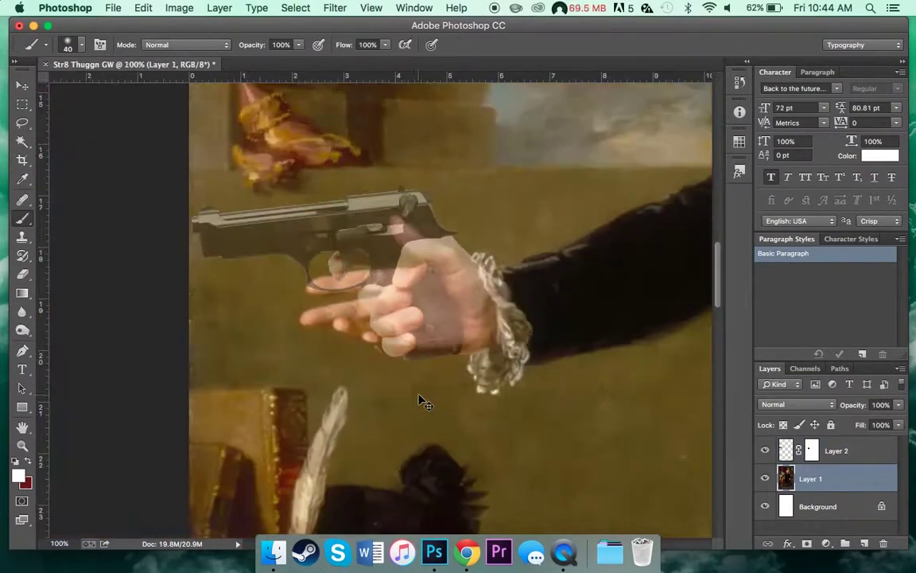
{"action": "key", "text": "s"}
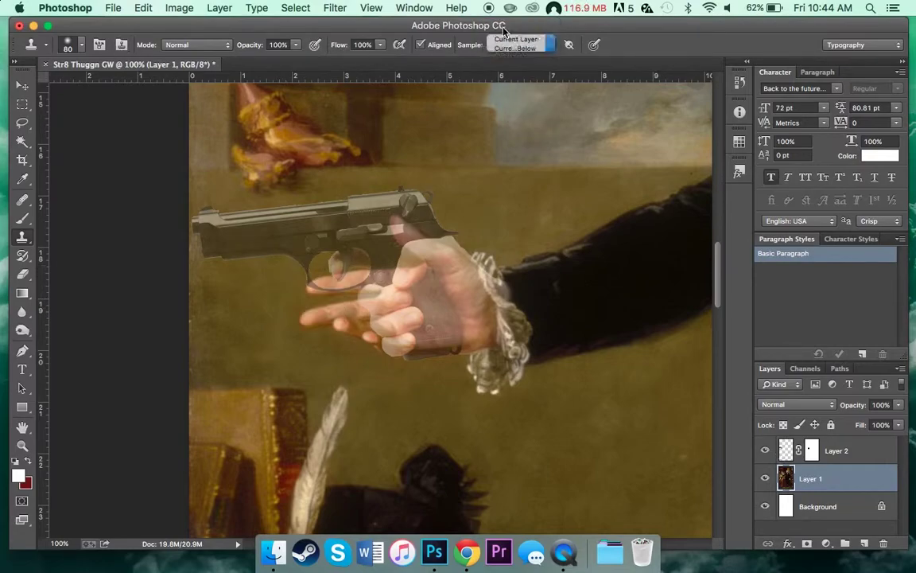
{"action": "left_click_drag", "start_coordinate": [303, 250], "coordinate": [346, 328]}
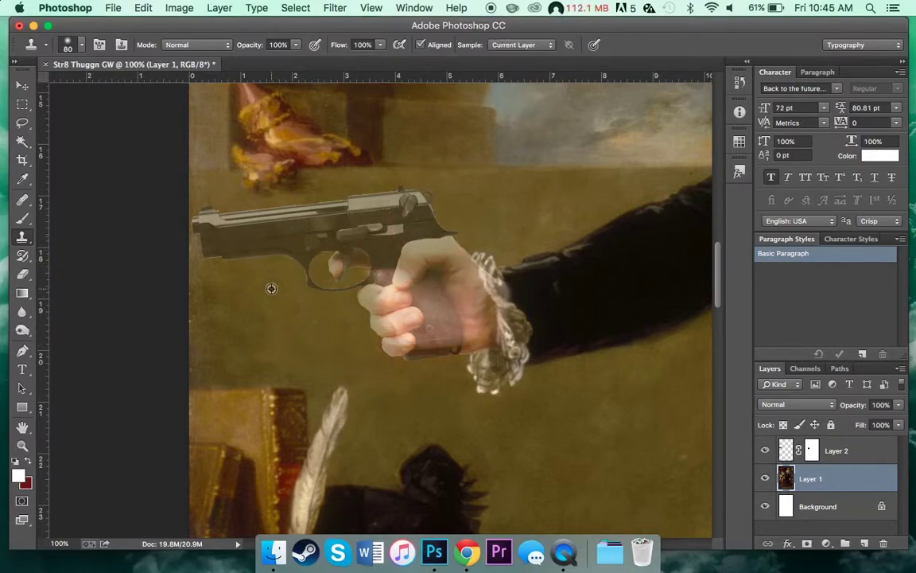
{"action": "left_click_drag", "start_coordinate": [430, 355], "coordinate": [385, 269]}
{"action": "left_click", "coordinate": [811, 450]}
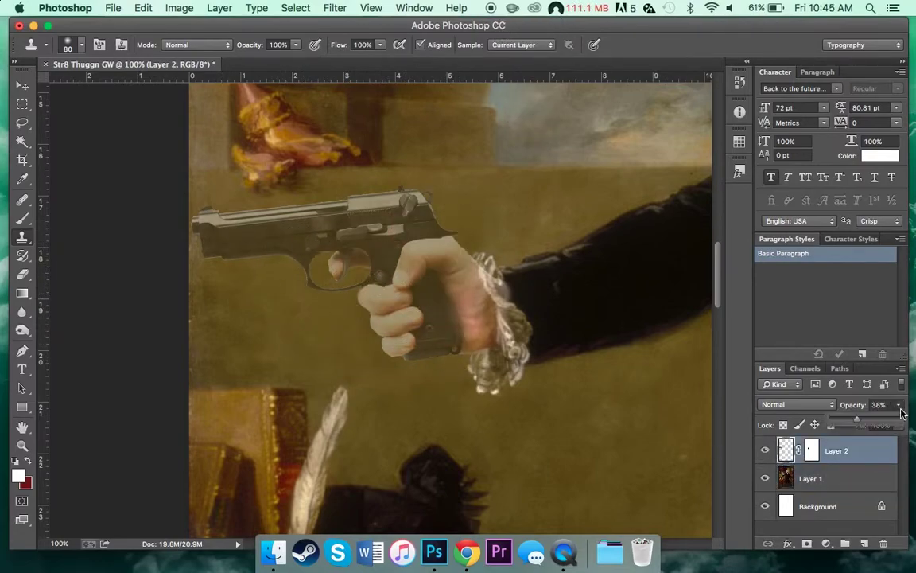
- Paint the lace cuff back over the wrist on Layer 2's mask with the Brush
{"action": "scroll", "coordinate": [382, 287], "scroll_direction": "up", "scroll_amount": 3}
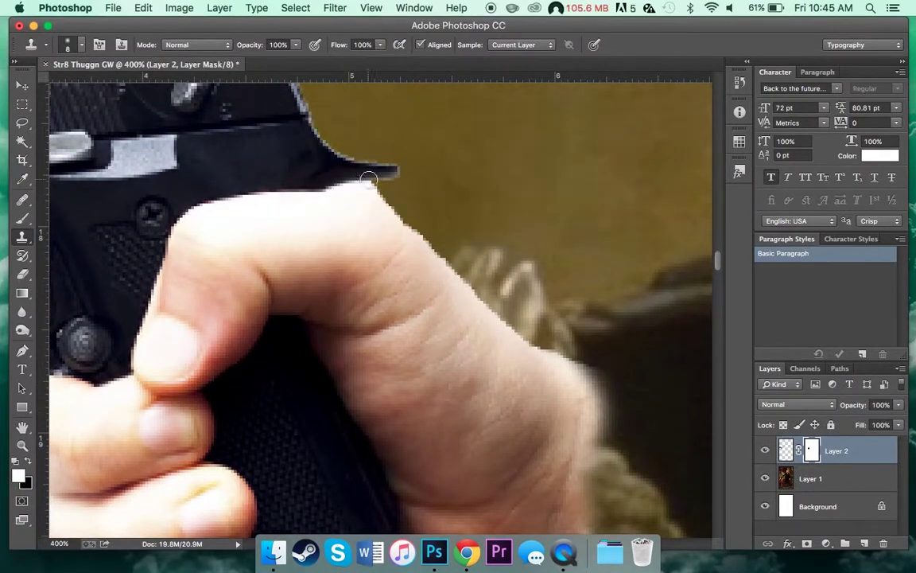
{"action": "key", "text": "b"}
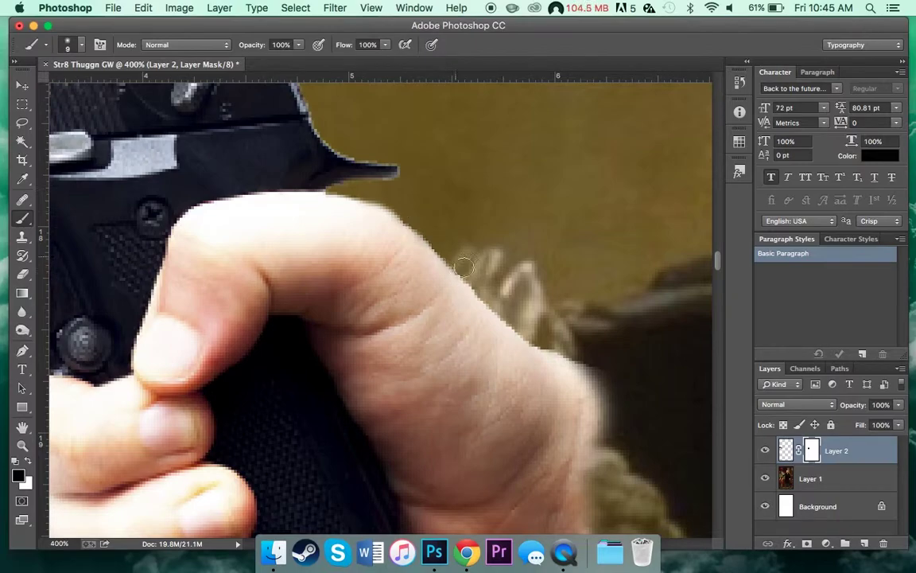
{"action": "scroll", "coordinate": [464, 268], "scroll_direction": "down", "scroll_amount": 5}
{"action": "key", "text": "bracketright"}
{"action": "key", "text": "bracketright"}
{"action": "key", "text": "bracketright"}
{"action": "scroll", "coordinate": [398, 358], "scroll_direction": "right", "scroll_amount": 4}
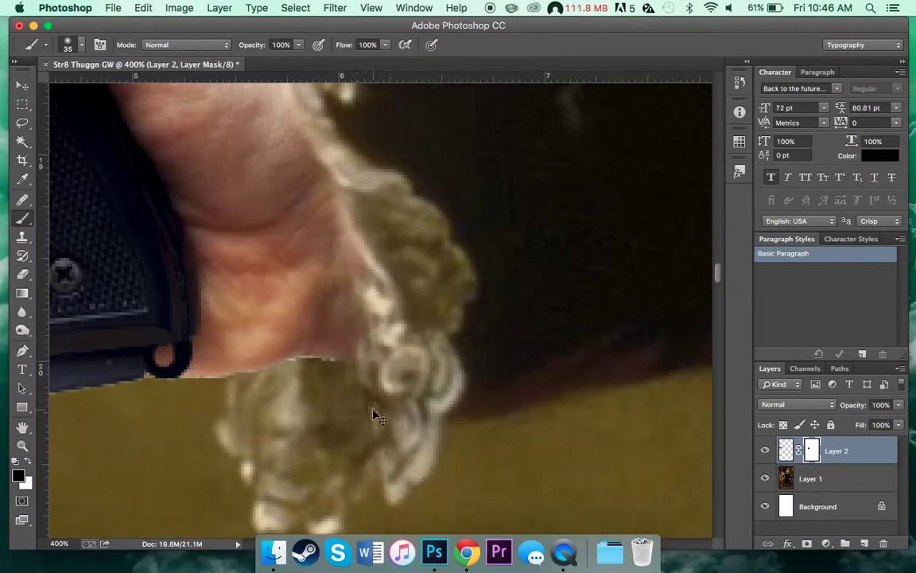
{"action": "left_click_drag", "start_coordinate": [356, 270], "coordinate": [358, 318]}
{"action": "scroll", "coordinate": [293, 363], "scroll_direction": "down", "scroll_amount": 3}
{"action": "scroll", "coordinate": [293, 364], "scroll_direction": "down", "scroll_amount": 3}
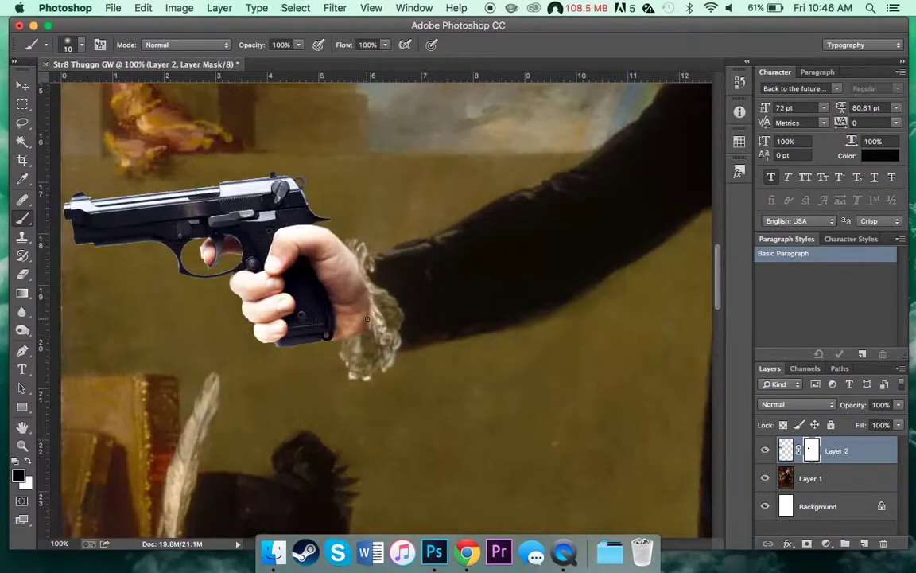
{"action": "scroll", "coordinate": [315, 314], "scroll_direction": "up", "scroll_amount": 4}
{"action": "scroll", "coordinate": [314, 314], "scroll_direction": "up", "scroll_amount": 3}
{"action": "scroll", "coordinate": [314, 312], "scroll_direction": "up", "scroll_amount": 1}
{"action": "key", "text": "bracketleft"}
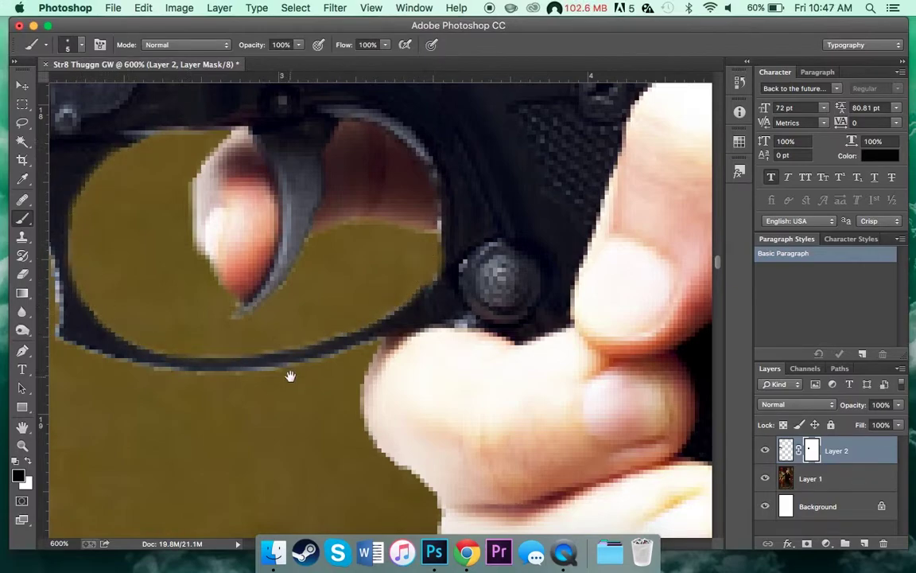
- Work along the trigger guard, muzzle and top of the slide to clean the gun's edges
{"action": "left_click_drag", "start_coordinate": [290, 376], "coordinate": [385, 301]}
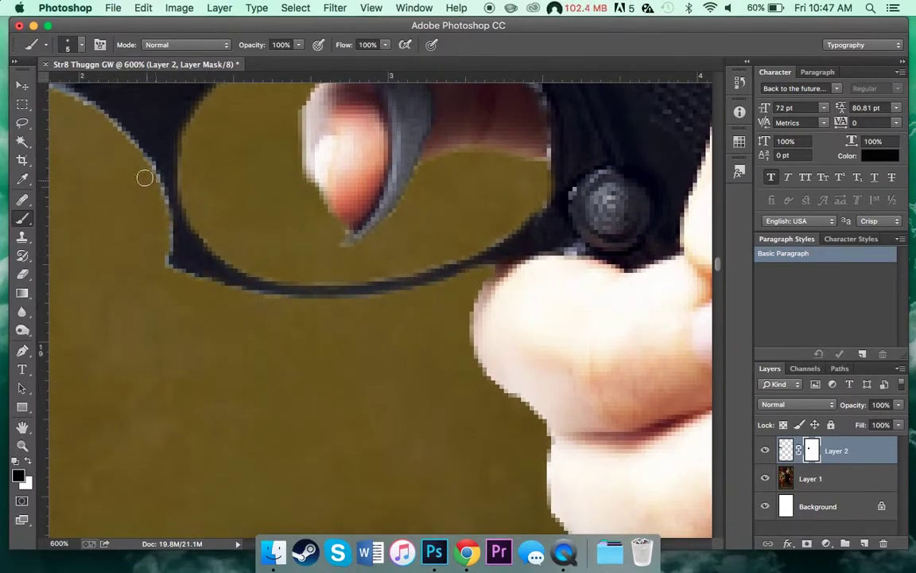
{"action": "left_click_drag", "start_coordinate": [144, 177], "coordinate": [362, 314]}
{"action": "left_click_drag", "start_coordinate": [260, 243], "coordinate": [573, 281]}
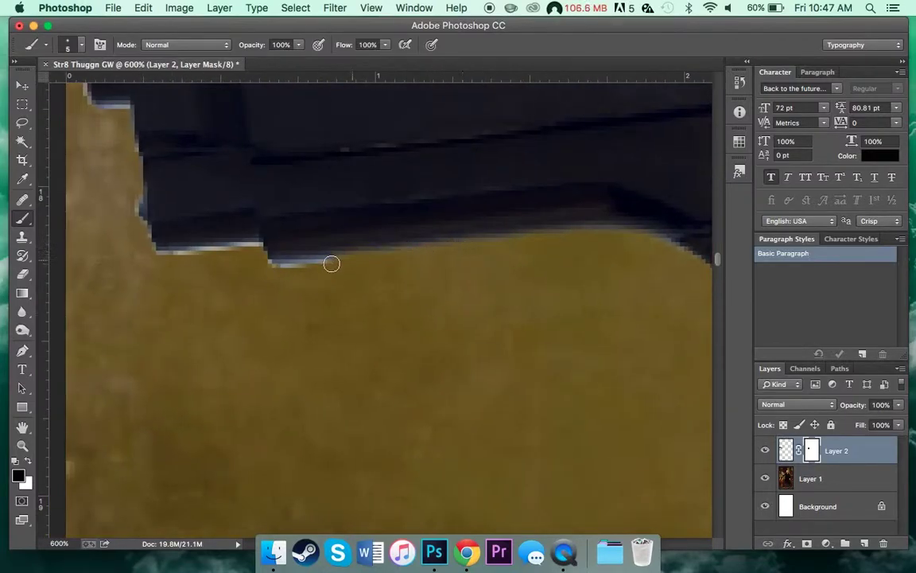
{"action": "left_click_drag", "start_coordinate": [239, 246], "coordinate": [369, 353]}
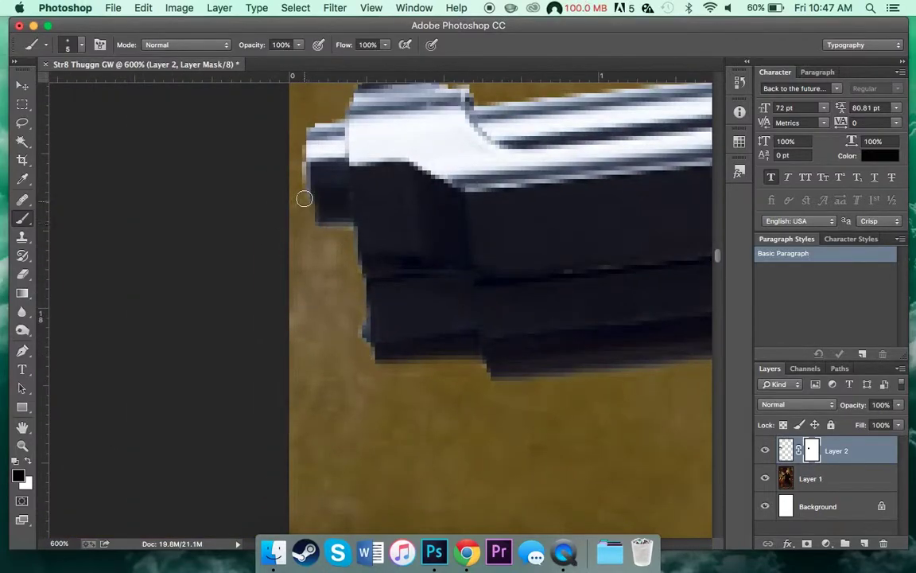
{"action": "mouse_move", "coordinate": [450, 227]}
{"action": "left_mouse_down"}
{"action": "mouse_move", "coordinate": [276, 205]}
{"action": "mouse_move", "coordinate": [122, 239]}
{"action": "left_mouse_up"}
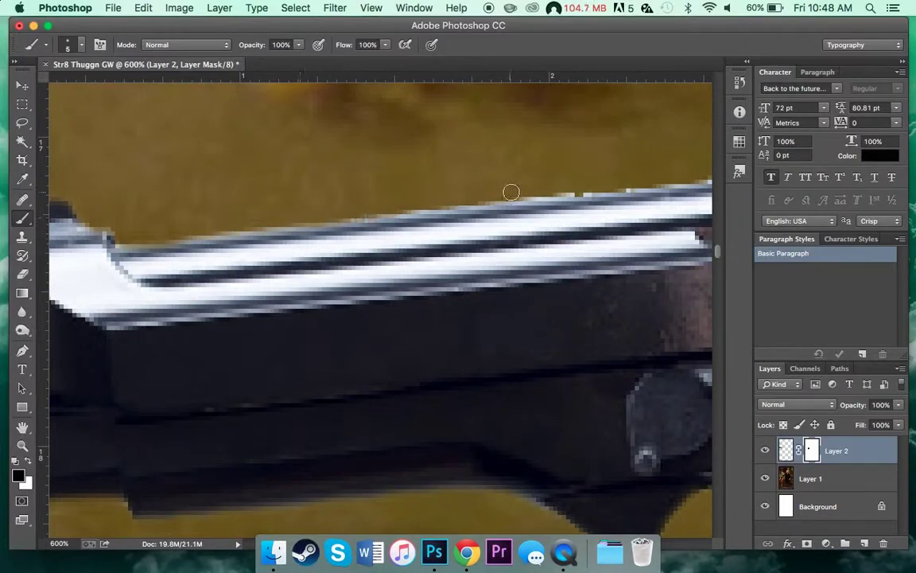
{"action": "scroll", "coordinate": [511, 191], "scroll_direction": "down", "scroll_amount": 5}
- Zoom out and pan around the grip and hand to check the masked edges
{"action": "key", "text": "super+minus"}
{"action": "scroll", "coordinate": [388, 331], "scroll_direction": "left", "scroll_amount": 5}
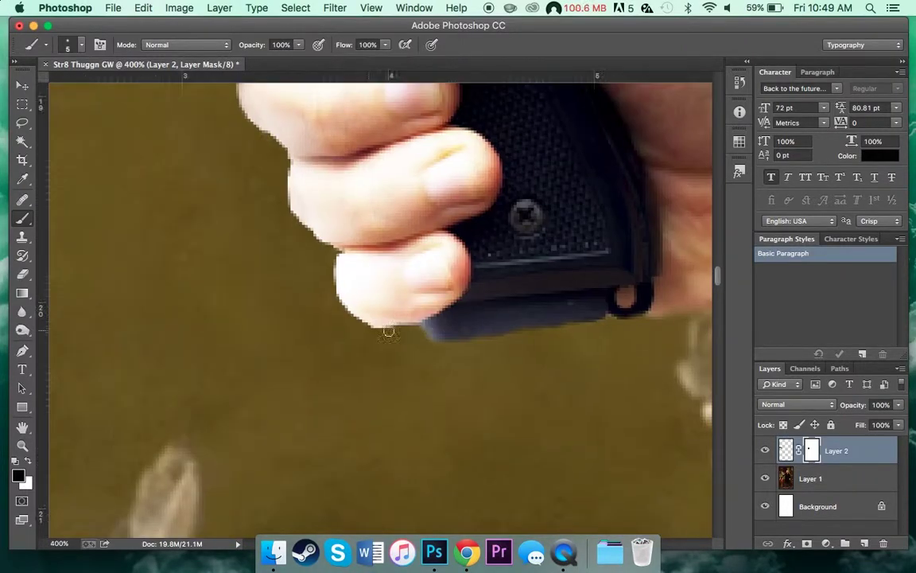
{"action": "scroll", "coordinate": [338, 255], "scroll_direction": "left", "scroll_amount": 5}
{"action": "scroll", "coordinate": [398, 295], "scroll_direction": "up", "scroll_amount": 4}
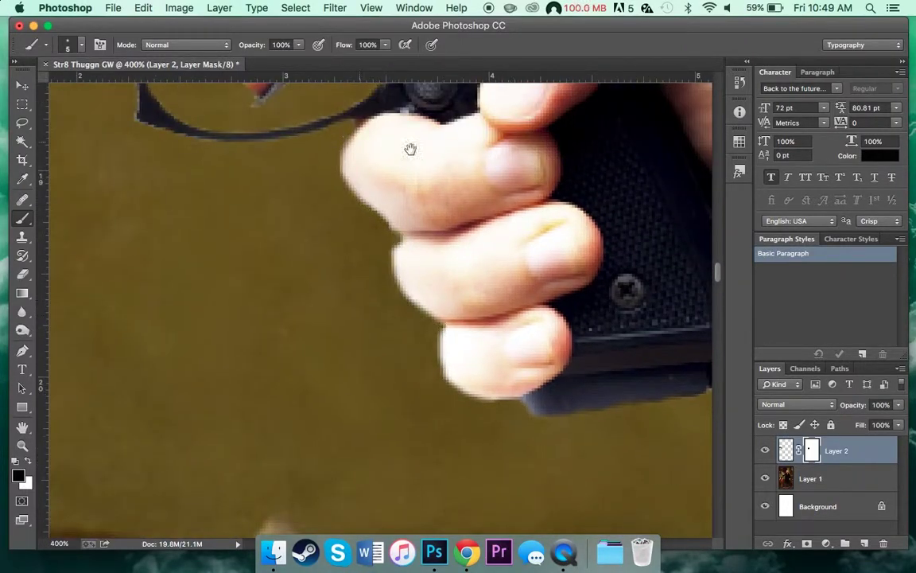
{"action": "scroll", "coordinate": [410, 150], "scroll_direction": "up", "scroll_amount": 10}
{"action": "scroll", "coordinate": [589, 318], "scroll_direction": "right", "scroll_amount": 3}
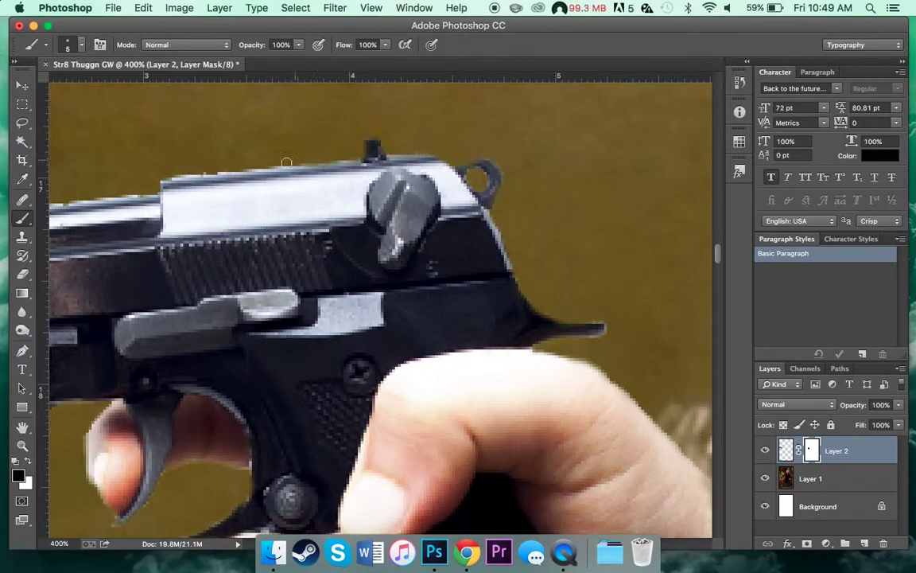
{"action": "scroll", "coordinate": [422, 193], "scroll_direction": "left", "scroll_amount": 8}
{"action": "scroll", "coordinate": [416, 191], "scroll_direction": "left", "scroll_amount": 5}
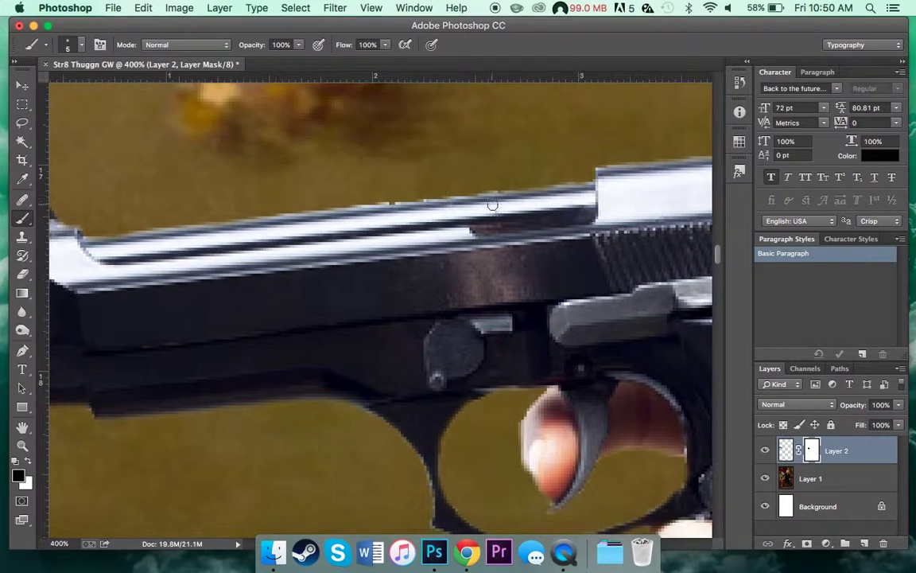
- Scale the pistol hand to about 94% and move it to the end of Washington's arm
{"action": "key", "text": "super+minus"}
{"action": "key", "text": "super+minus"}
{"action": "key", "text": "super+minus"}
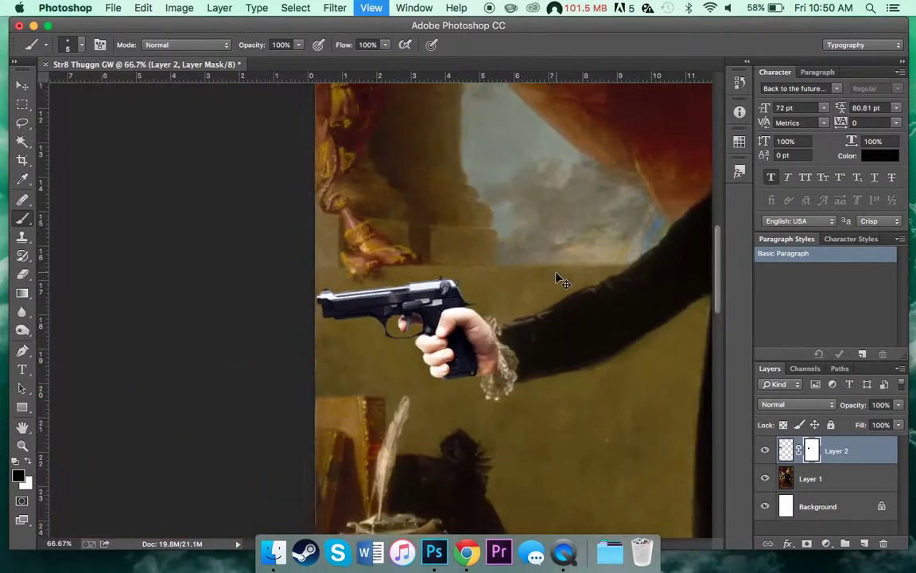
{"action": "key", "text": "super+minus"}
{"action": "key", "text": "super+minus"}
{"action": "key", "text": "super+minus"}
{"action": "key", "text": "super+t"}
{"action": "left_click_drag", "start_coordinate": [262, 259], "coordinate": [276, 260]}
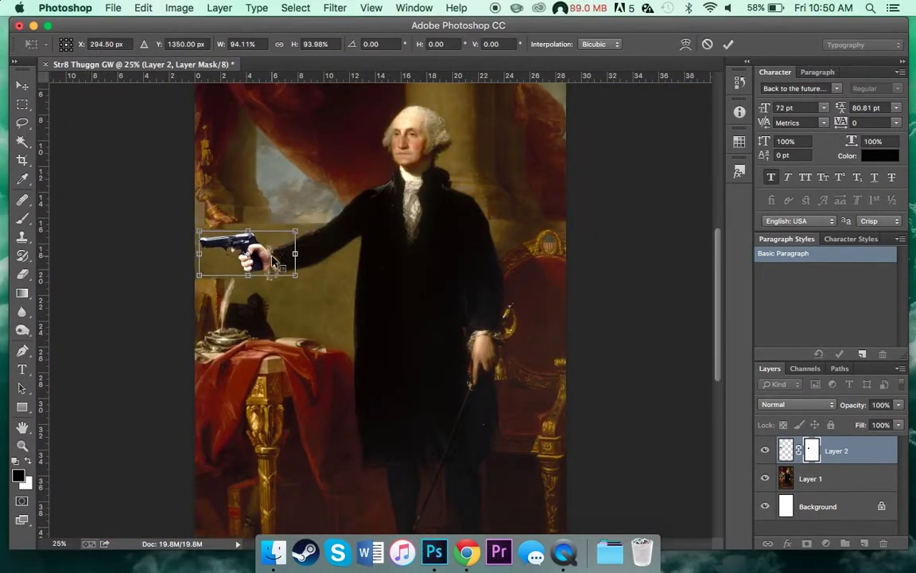
{"action": "key", "text": "Return"}
- Raise the gun hand's saturation to +18 with Hue/Saturation
{"action": "key", "text": "b"}
{"action": "left_click", "coordinate": [179, 7]}
{"action": "left_click", "coordinate": [785, 450]}
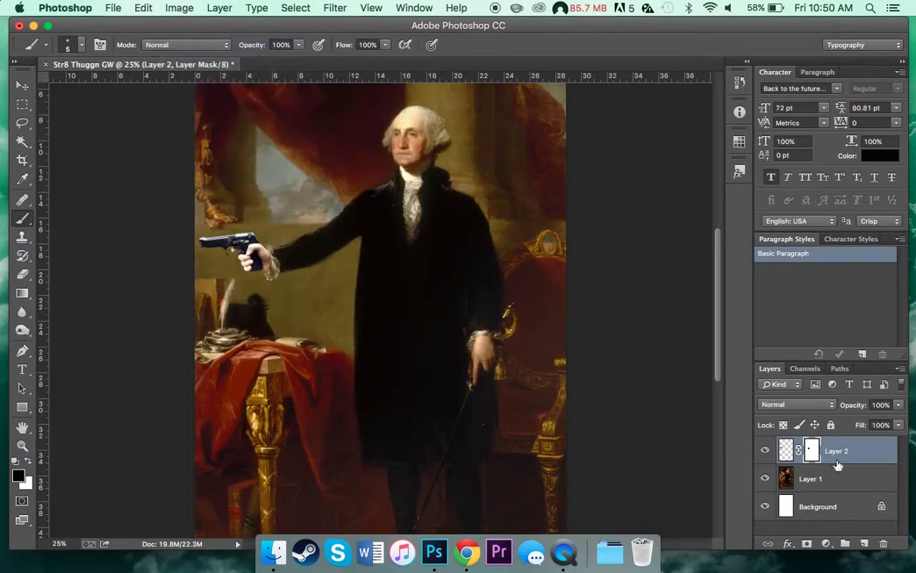
{"action": "left_click", "coordinate": [179, 7]}
{"action": "left_click", "coordinate": [350, 159]}
{"action": "key", "text": "super+plus"}
{"action": "key", "text": "super+plus"}
{"action": "key", "text": "super+plus"}
{"action": "left_click_drag", "start_coordinate": [716, 310], "coordinate": [734, 310]}
{"action": "left_click_drag", "start_coordinate": [716, 348], "coordinate": [701, 348]}
{"action": "left_click", "coordinate": [877, 195]}
{"action": "key", "text": "super+minus"}
{"action": "key", "text": "super+minus"}
{"action": "key", "text": "super+minus"}
- Apply a Filter Gallery painterly effect to the gun hand, then undo to compare
{"action": "left_click", "coordinate": [295, 8]}
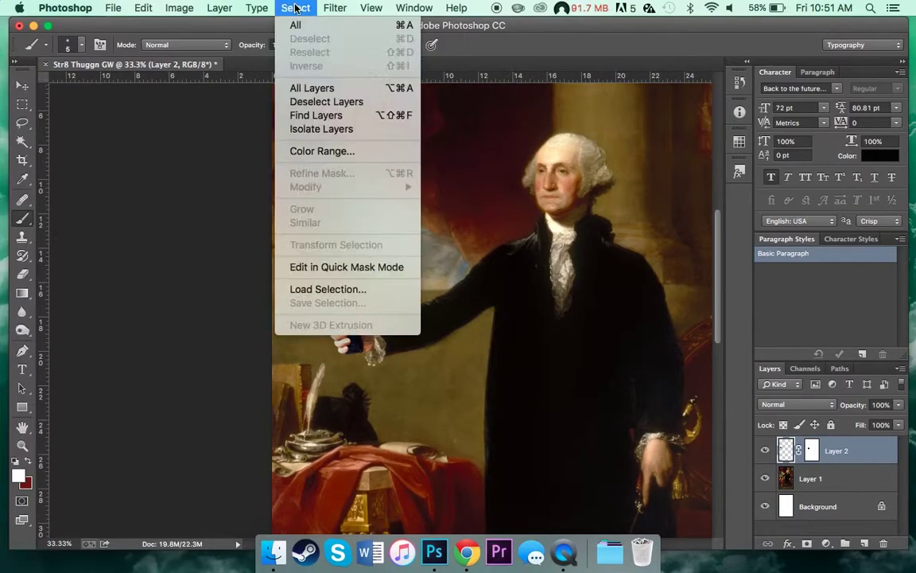
{"action": "left_click", "coordinate": [363, 70]}
{"action": "key", "text": "Return"}
{"action": "key", "text": "super+plus"}
{"action": "key", "text": "super+plus"}
{"action": "key", "text": "super+plus"}
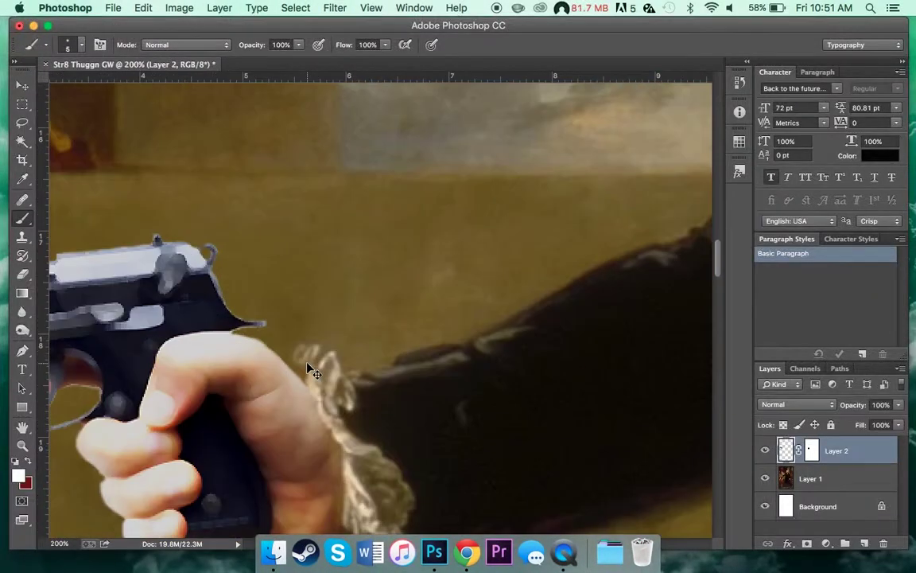
{"action": "key", "text": "super+plus"}
{"action": "key", "text": "super+z"}
{"action": "key", "text": "super+z"}
- Try the Dodge and Blur tools and zoom to Washington's lowered hand
{"action": "left_click", "coordinate": [23, 330]}
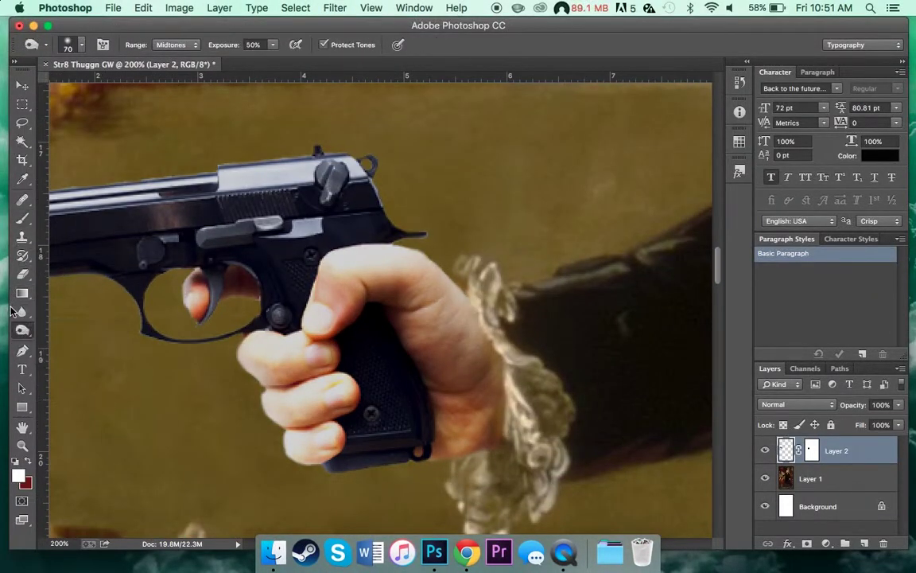
{"action": "left_click", "coordinate": [22, 312]}
{"action": "key", "text": "super+minus"}
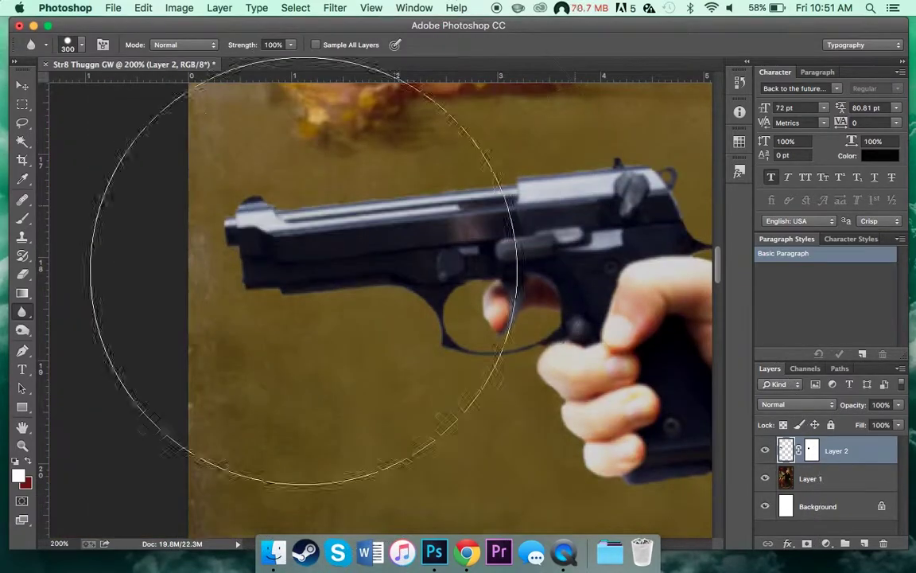
{"action": "key", "text": "super+minus"}
{"action": "key", "text": "super+minus"}
{"action": "key", "text": "super+minus"}
{"action": "key", "text": "super+plus"}
{"action": "scroll", "coordinate": [493, 432], "scroll_direction": "up", "scroll_amount": 4}
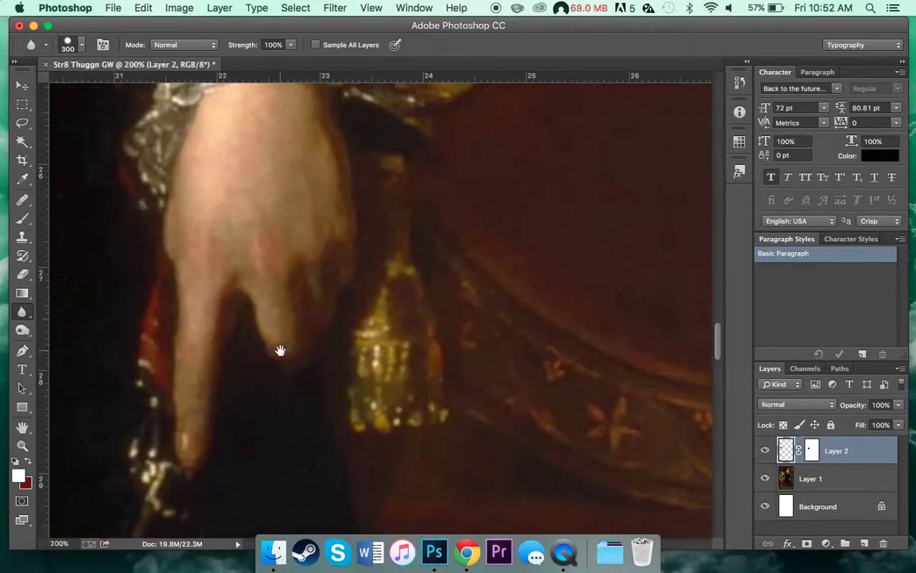
{"action": "key", "text": "v"}
{"action": "key", "text": "alt+bracketleft"}
- Add a new layer and copy a lassoed fingertip of the lowered hand to its own layer
{"action": "key", "text": "super+j"}
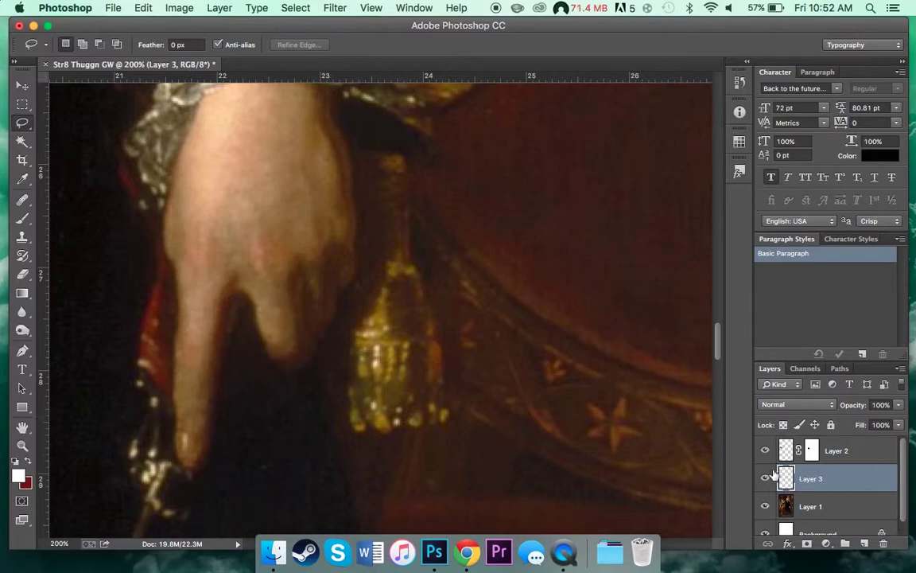
{"action": "left_click_drag", "start_coordinate": [279, 367], "coordinate": [245, 284]}
{"action": "right_click", "coordinate": [266, 263]}
{"action": "key", "text": "Escape"}
{"action": "right_click", "coordinate": [245, 288]}
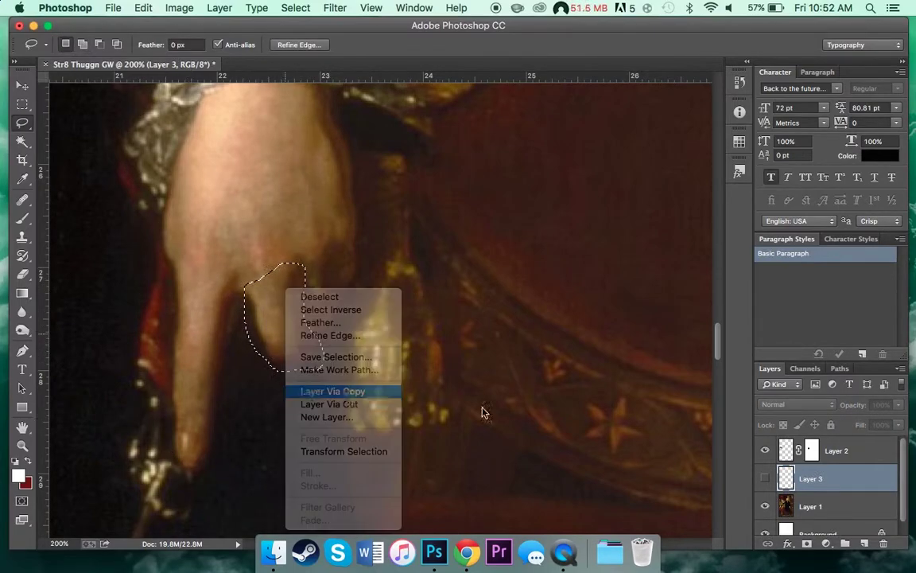
{"action": "key", "text": "Escape"}
{"action": "key", "text": "alt+bracketleft"}
- Rotate and move the two copied finger layers into new positions
{"action": "key", "text": "super+j"}
{"action": "key", "text": "super+t"}
{"action": "left_click_drag", "start_coordinate": [314, 266], "coordinate": [327, 241]}
{"action": "mouse_move", "coordinate": [239, 311]}
{"action": "left_mouse_down"}
{"action": "mouse_move", "coordinate": [229, 303]}
{"action": "mouse_move", "coordinate": [213, 322]}
{"action": "left_mouse_up"}
{"action": "key", "text": "Return"}
{"action": "left_click", "coordinate": [764, 478]}
{"action": "left_click", "coordinate": [810, 477]}
{"action": "key", "text": "super+t"}
{"action": "mouse_move", "coordinate": [207, 380]}
{"action": "left_mouse_down"}
{"action": "mouse_move", "coordinate": [327, 213]}
{"action": "mouse_move", "coordinate": [290, 231]}
{"action": "left_mouse_up"}
{"action": "key", "text": "Return"}
- Mask the lower finger copy to hide the reddish gap between the fingers
{"action": "key", "text": "super+plus"}
{"action": "key", "text": "super+plus"}
{"action": "left_click", "coordinate": [836, 493]}
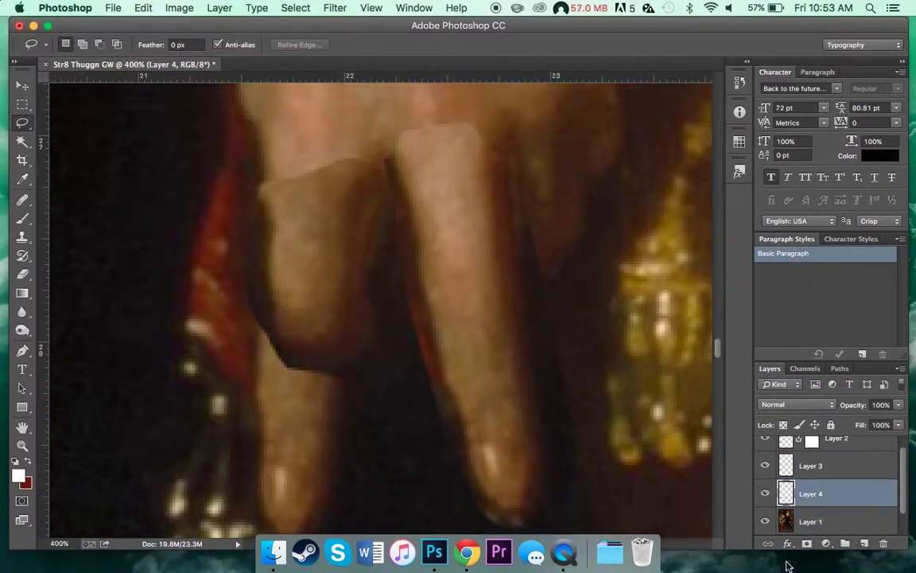
{"action": "left_click", "coordinate": [825, 543]}
{"action": "key", "text": "b"}
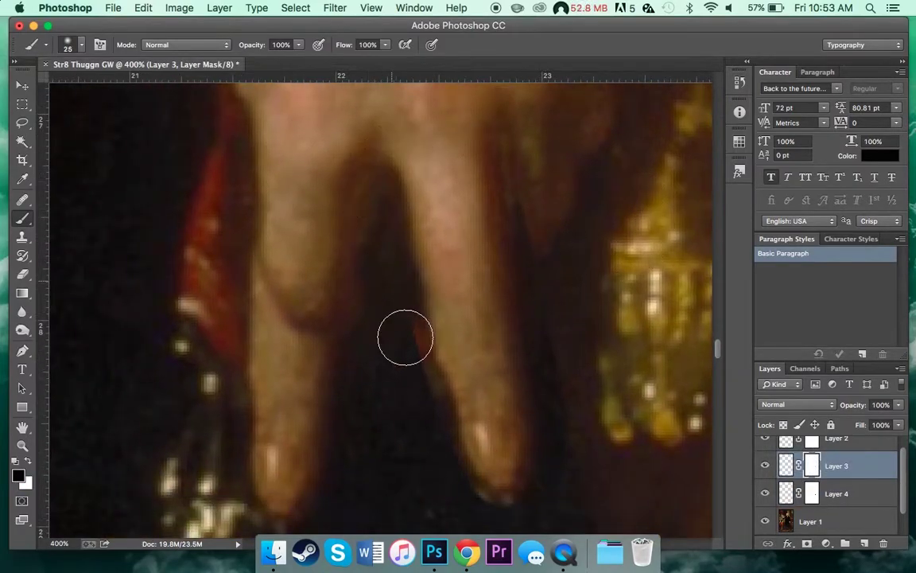
{"action": "left_click_drag", "start_coordinate": [405, 338], "coordinate": [502, 523]}
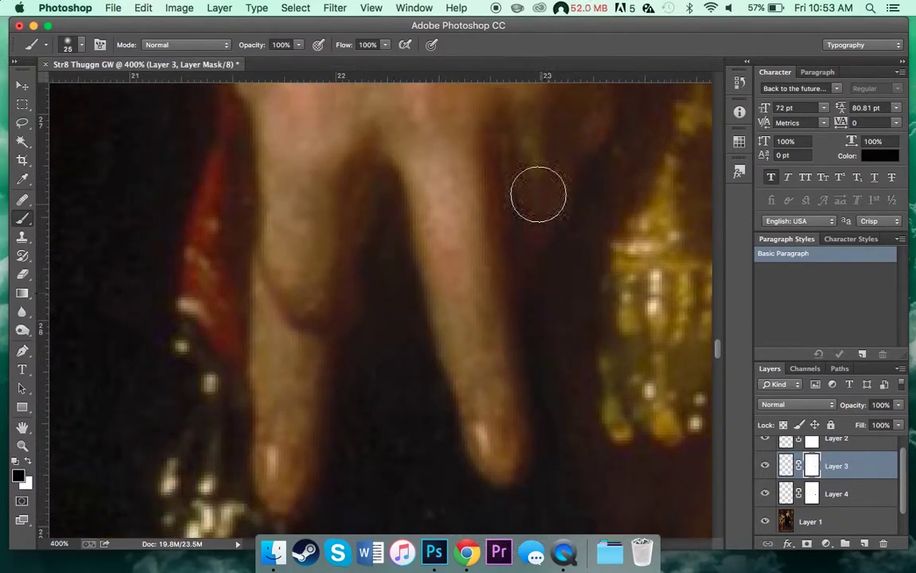
{"action": "scroll", "coordinate": [539, 194], "scroll_direction": "left", "scroll_amount": 3}
- Clone Stamp red cuff texture over the exposed finger on the painting layer
{"action": "key", "text": "alt+bracketleft"}
{"action": "key", "text": "alt+bracketleft"}
{"action": "key", "text": "s"}
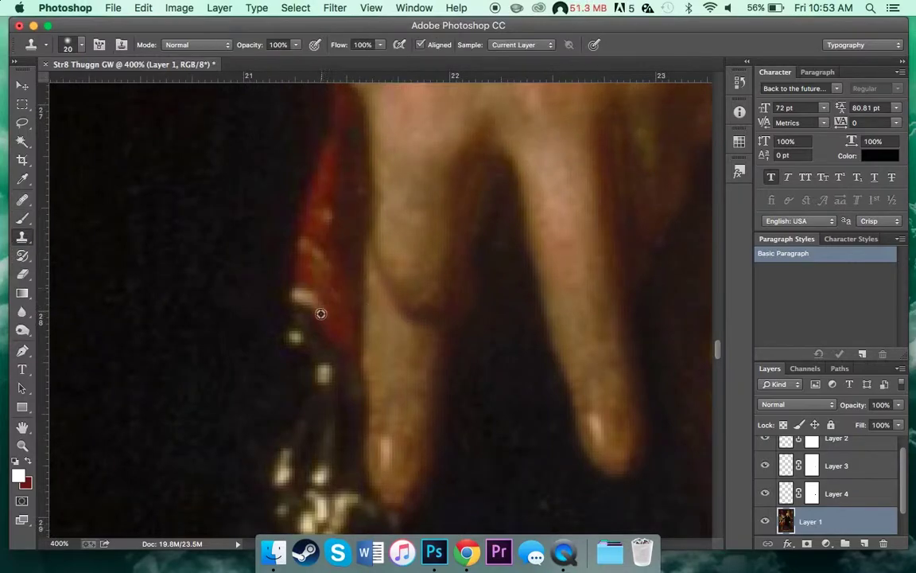
{"action": "left_click", "coordinate": [321, 314], "text": "alt"}
{"action": "left_click_drag", "start_coordinate": [351, 333], "coordinate": [413, 374]}
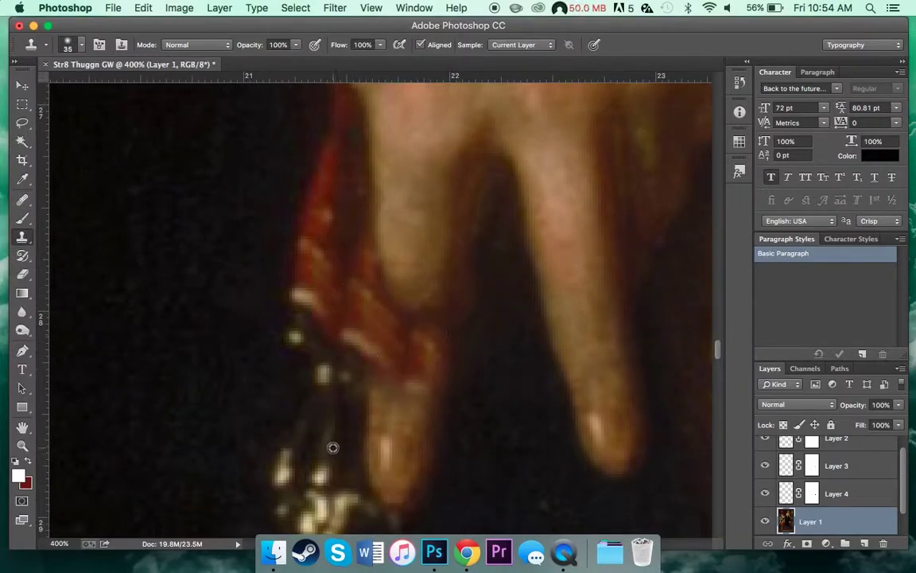
{"action": "key", "text": "super+minus"}
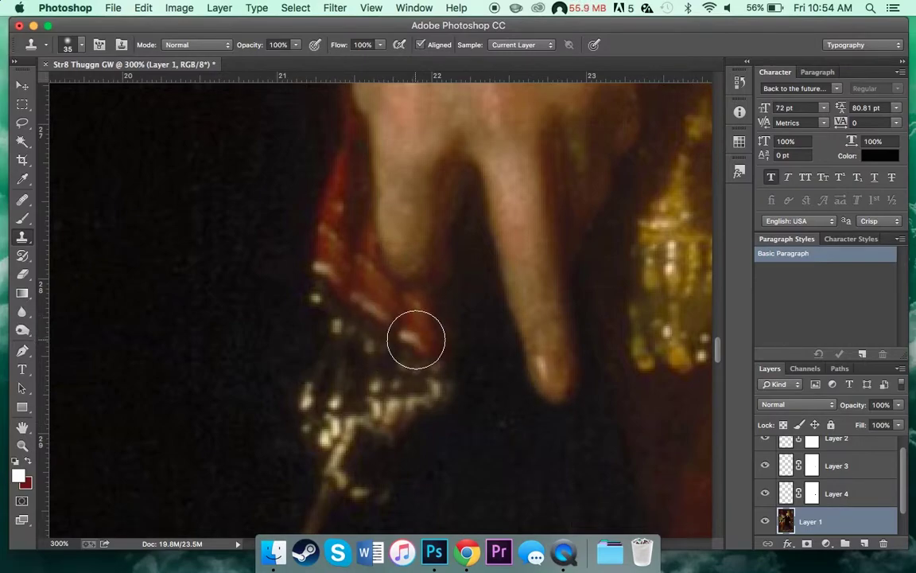
{"action": "key", "text": "super+minus"}
{"action": "key", "text": "super+minus"}
{"action": "key", "text": "super+minus"}
{"action": "key", "text": "super+minus"}
{"action": "key", "text": "super+minus"}
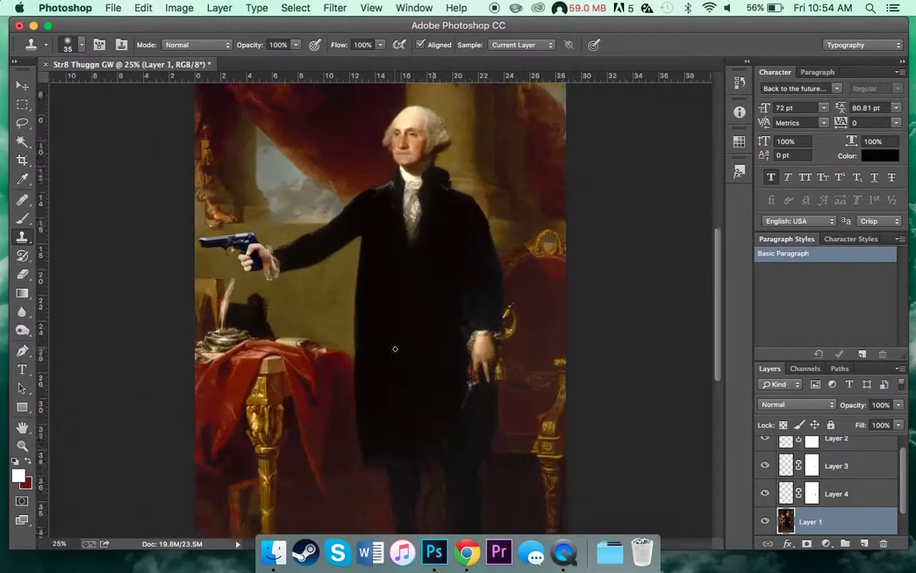
- Search images for 'snapback', copy the blue Dope cap and paste it into Photoshop
{"action": "key", "text": "super+Tab"}
{"action": "type", "text": "snapback"}
{"action": "key", "text": "Return"}
{"action": "left_click", "coordinate": [239, 157]}
{"action": "left_click", "coordinate": [307, 265]}
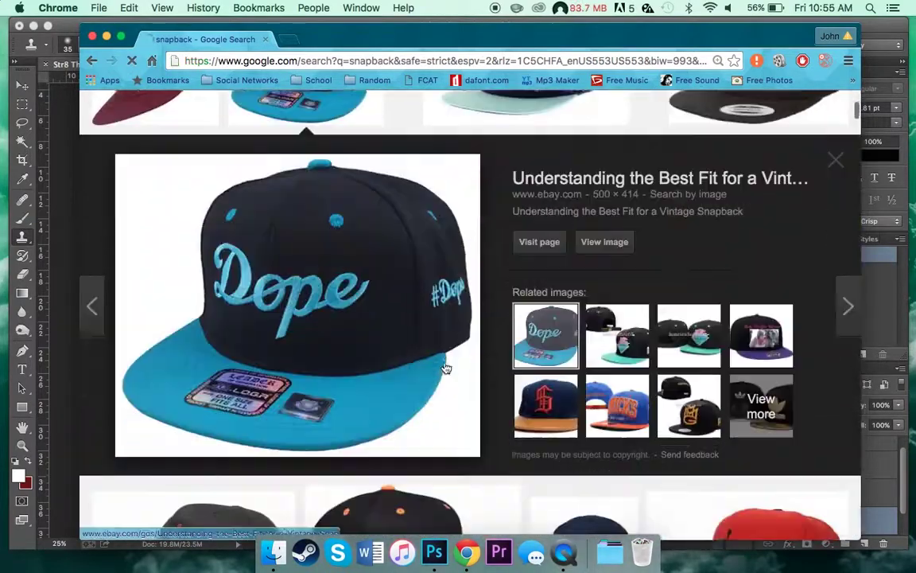
{"action": "right_click", "coordinate": [350, 259]}
{"action": "left_click", "coordinate": [390, 369]}
{"action": "key", "text": "super+Tab"}
{"action": "key", "text": "super+v"}
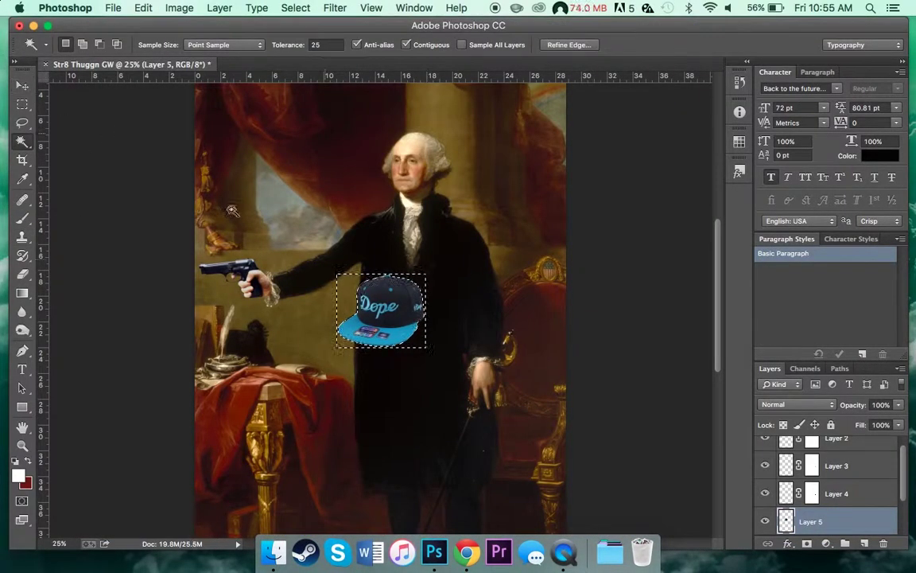
- Move, scale, rotate about 26° and warp the Dope cap to fit Washington's head
{"action": "key", "text": "super+plus"}
{"action": "key", "text": "super+plus"}
{"action": "key", "text": "super+plus"}
{"action": "key", "text": "super+t"}
{"action": "scroll", "coordinate": [471, 409], "scroll_direction": "up", "scroll_amount": 5}
{"action": "left_click_drag", "start_coordinate": [471, 413], "coordinate": [431, 272]}
{"action": "left_click_drag", "start_coordinate": [491, 188], "coordinate": [491, 162]}
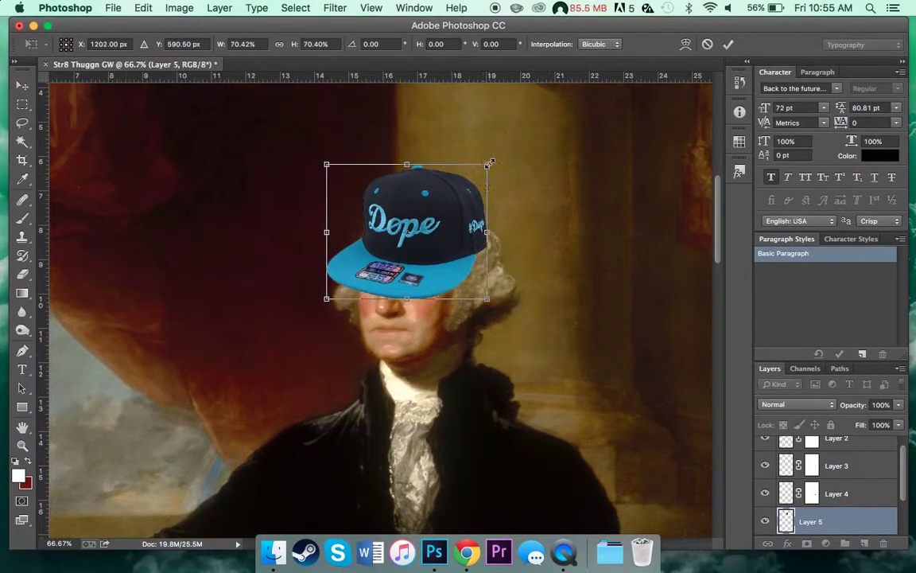
{"action": "left_click_drag", "start_coordinate": [413, 238], "coordinate": [398, 171]}
{"action": "left_click_drag", "start_coordinate": [509, 151], "coordinate": [493, 207]}
{"action": "right_click", "coordinate": [427, 176]}
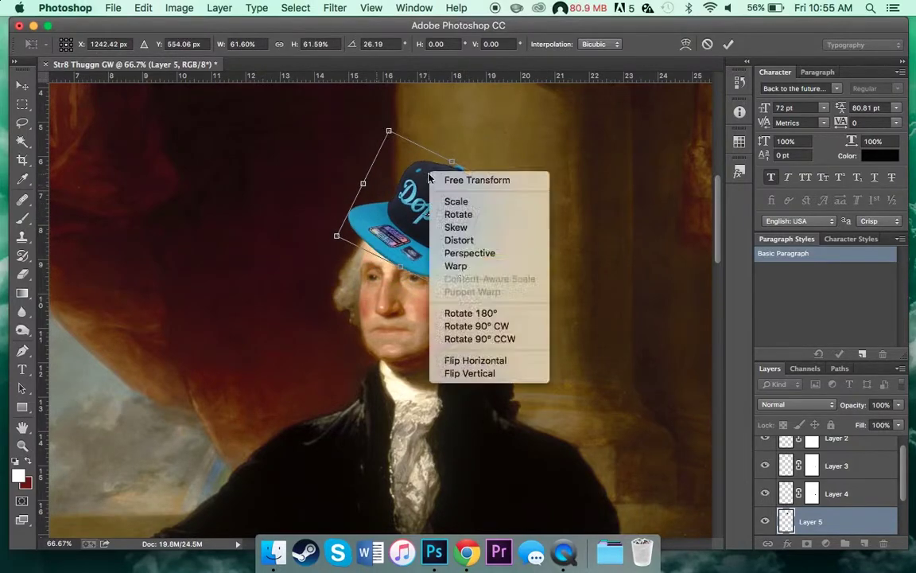
{"action": "left_click", "coordinate": [456, 266]}
{"action": "left_click_drag", "start_coordinate": [412, 252], "coordinate": [510, 191]}
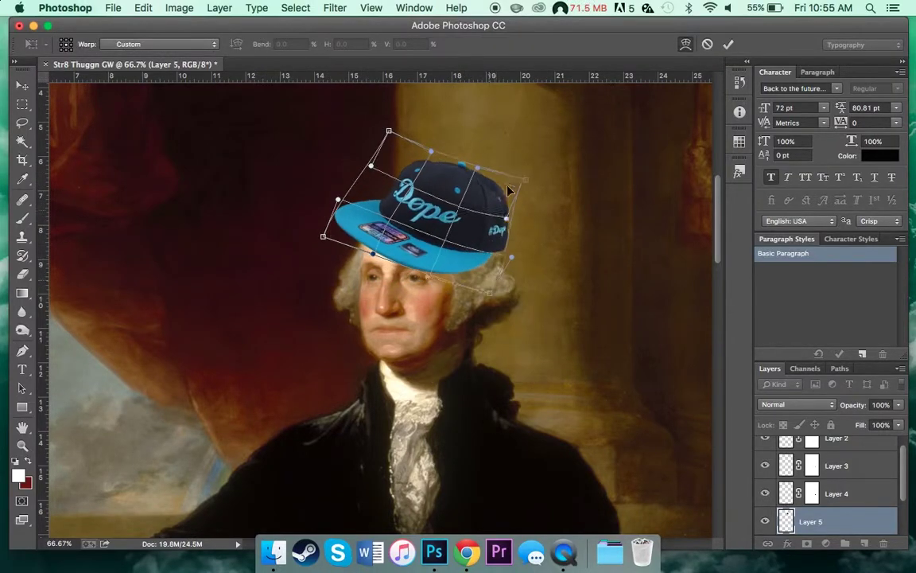
{"action": "key", "text": "Return"}
- Add a new layer above the cap and paint a sampled gold-brown at 22% opacity
{"action": "scroll", "coordinate": [579, 384], "scroll_direction": "right", "scroll_amount": 2}
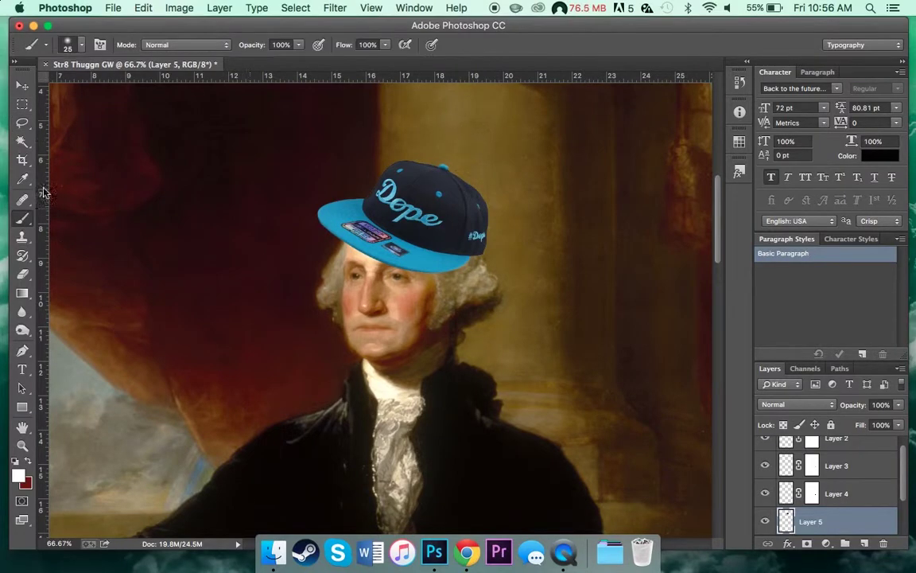
{"action": "left_click", "coordinate": [785, 521], "text": "super"}
{"action": "left_click", "coordinate": [865, 544]}
{"action": "left_click", "coordinate": [628, 375], "text": "alt"}
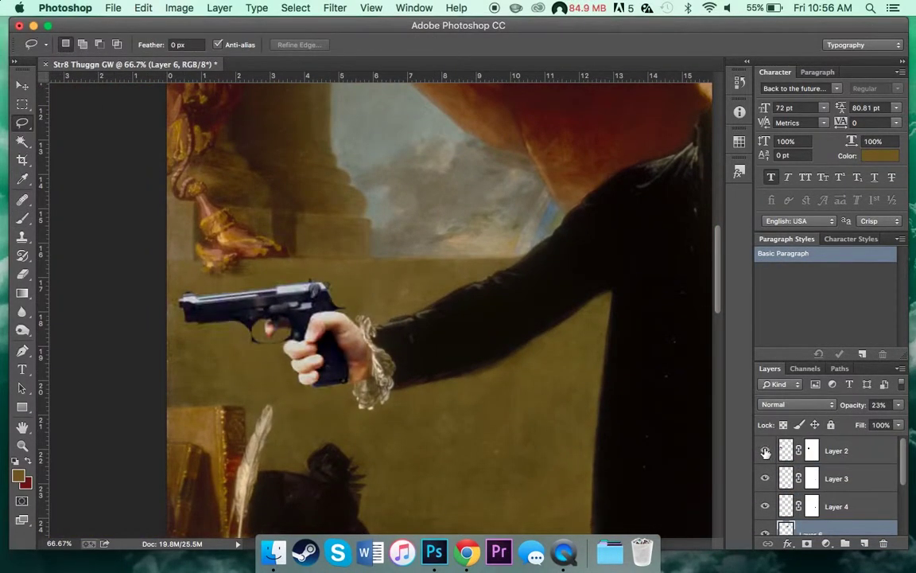
{"action": "left_click", "coordinate": [786, 451], "text": "super"}
{"action": "left_click", "coordinate": [22, 220]}
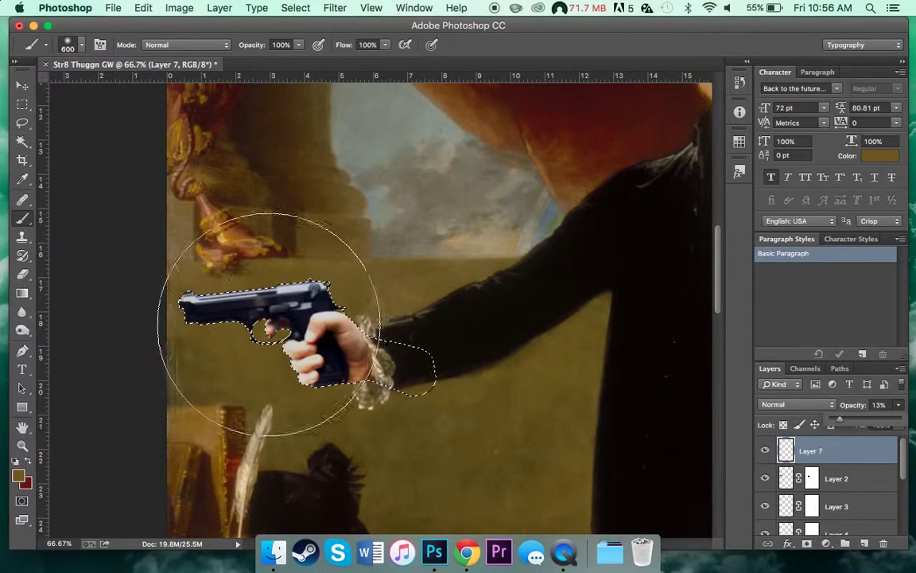
{"action": "left_click_drag", "start_coordinate": [868, 409], "coordinate": [875, 409]}
- Switch to erasing, clear the selection and zoom out to Washington's full figure
{"action": "key", "text": "e"}
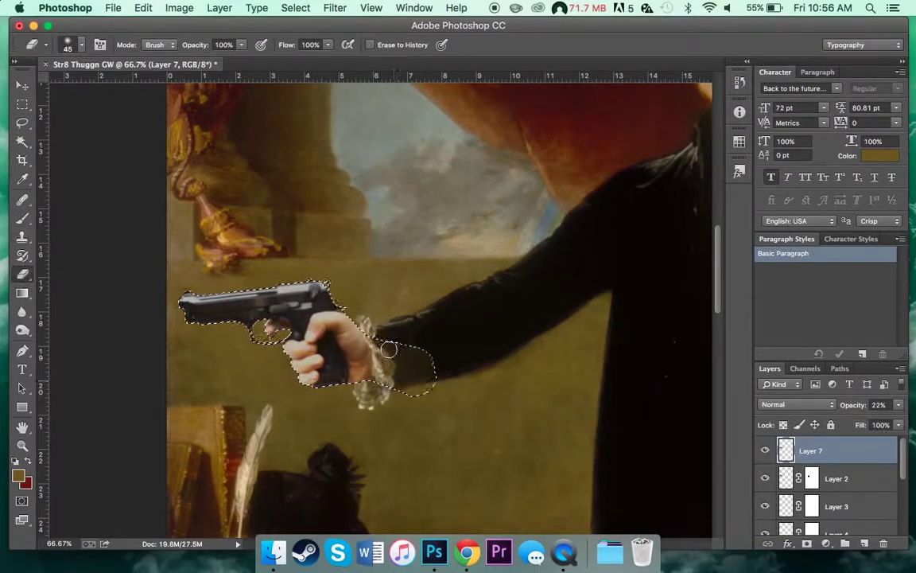
{"action": "key", "text": "l"}
{"action": "key", "text": "ctrl+d"}
{"action": "key", "text": "ctrl+minus"}
{"action": "key", "text": "ctrl+minus"}
{"action": "scroll", "coordinate": [482, 347], "scroll_direction": "right", "scroll_amount": 5}
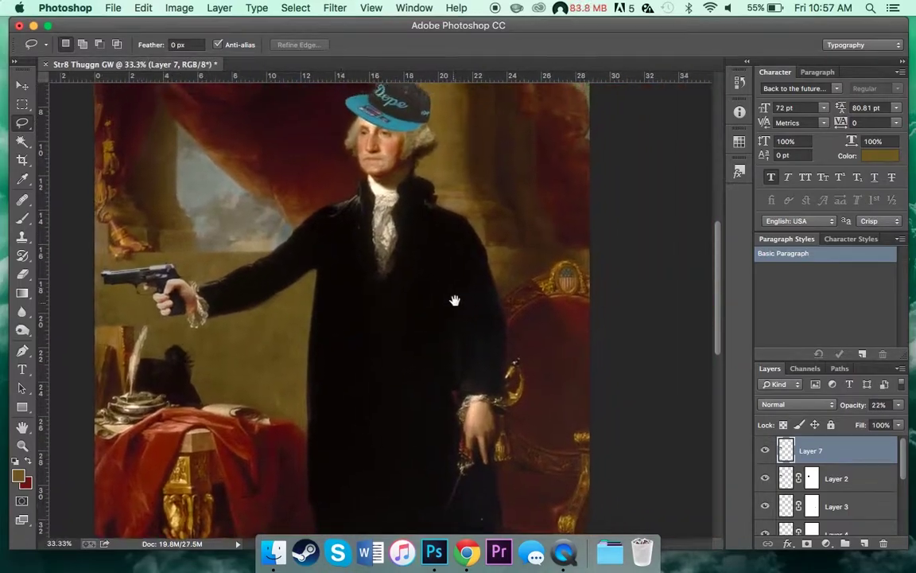
{"action": "left_click_drag", "start_coordinate": [454, 302], "coordinate": [532, 395]}
- Search Google Images for 'bald eagle' and copy the full-size eagle-on-rocks photo
{"action": "key", "text": "super+Tab"}
{"action": "double_click", "coordinate": [208, 143]}
{"action": "type", "text": "bald eagle"}
{"action": "key", "text": "Return"}
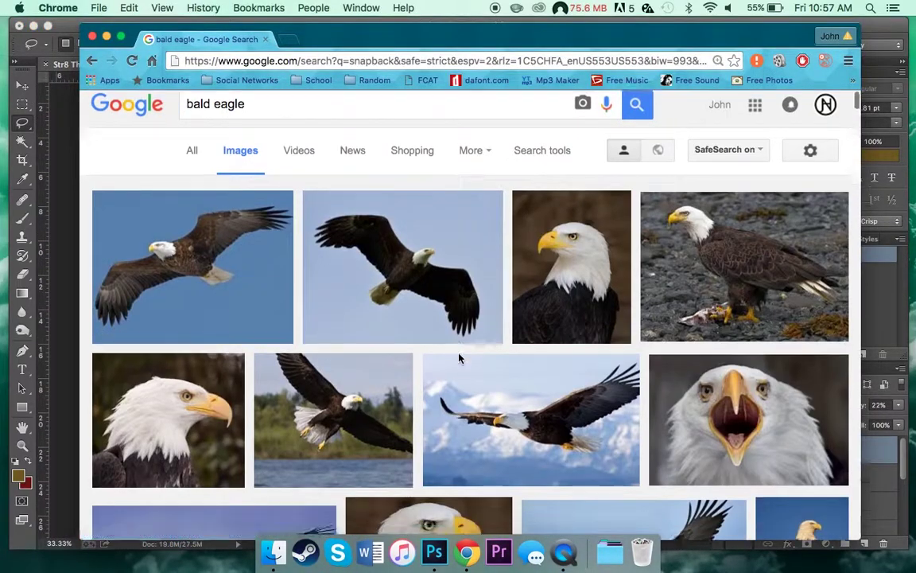
{"action": "scroll", "coordinate": [459, 360], "scroll_direction": "down", "scroll_amount": 3}
{"action": "scroll", "coordinate": [459, 359], "scroll_direction": "down", "scroll_amount": 5}
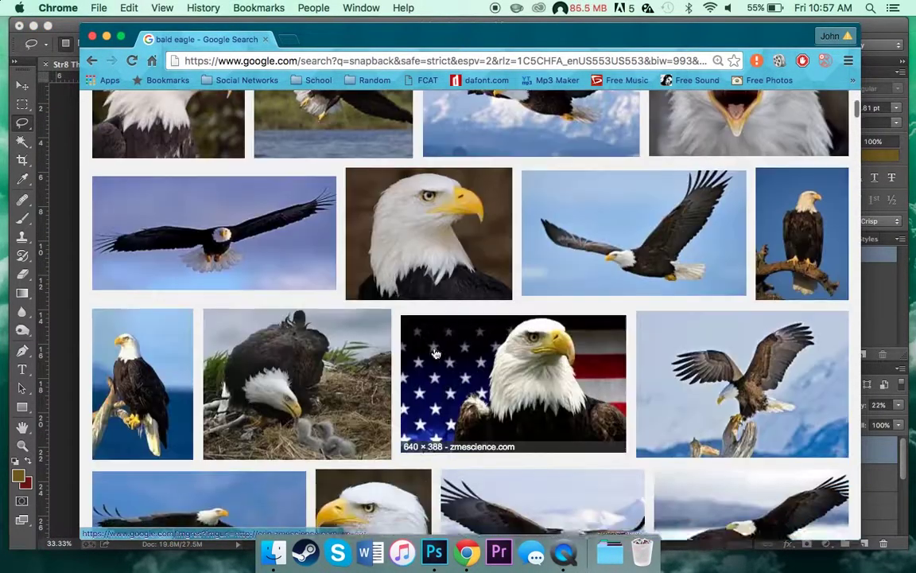
{"action": "scroll", "coordinate": [446, 414], "scroll_direction": "down", "scroll_amount": 5}
{"action": "scroll", "coordinate": [430, 466], "scroll_direction": "down", "scroll_amount": 5}
{"action": "scroll", "coordinate": [431, 468], "scroll_direction": "down", "scroll_amount": 5}
{"action": "scroll", "coordinate": [431, 468], "scroll_direction": "down", "scroll_amount": 5}
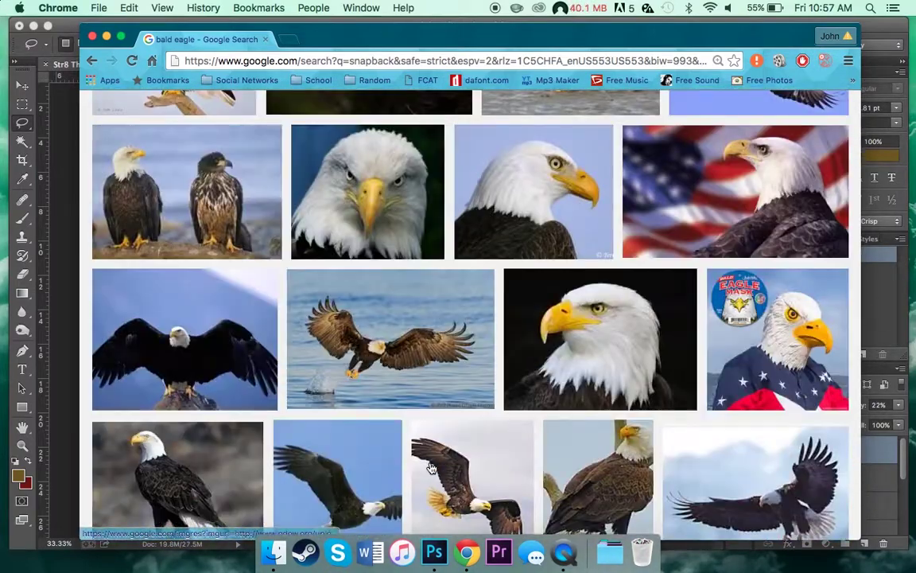
{"action": "scroll", "coordinate": [429, 465], "scroll_direction": "up", "scroll_amount": 3}
{"action": "left_click", "coordinate": [517, 509]}
{"action": "left_click", "coordinate": [593, 311]}
- Paste the eagle photo into the portrait and add a layer mask to it
{"action": "left_click", "coordinate": [436, 554]}
{"action": "key", "text": "super+v"}
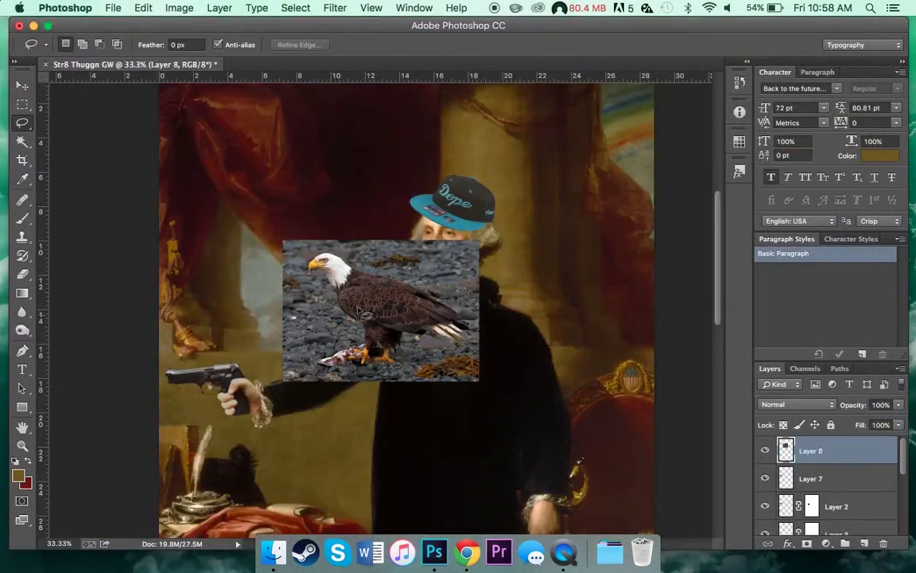
{"action": "key", "text": "super+equal"}
{"action": "left_click", "coordinate": [825, 543]}
{"action": "key", "text": "b"}
{"action": "left_click_drag", "start_coordinate": [559, 225], "coordinate": [302, 495]}
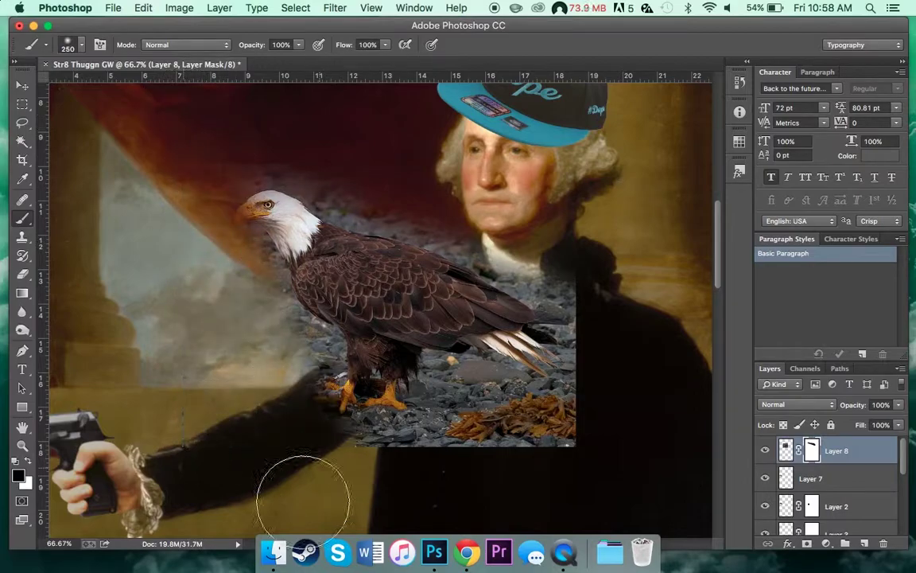
- Mask out the background around the eagle's head and back, keeping the yellow beak
{"action": "key", "text": "super+equal"}
{"action": "key", "text": "super+equal"}
{"action": "key", "text": "super+minus"}
{"action": "key", "text": "super+equal"}
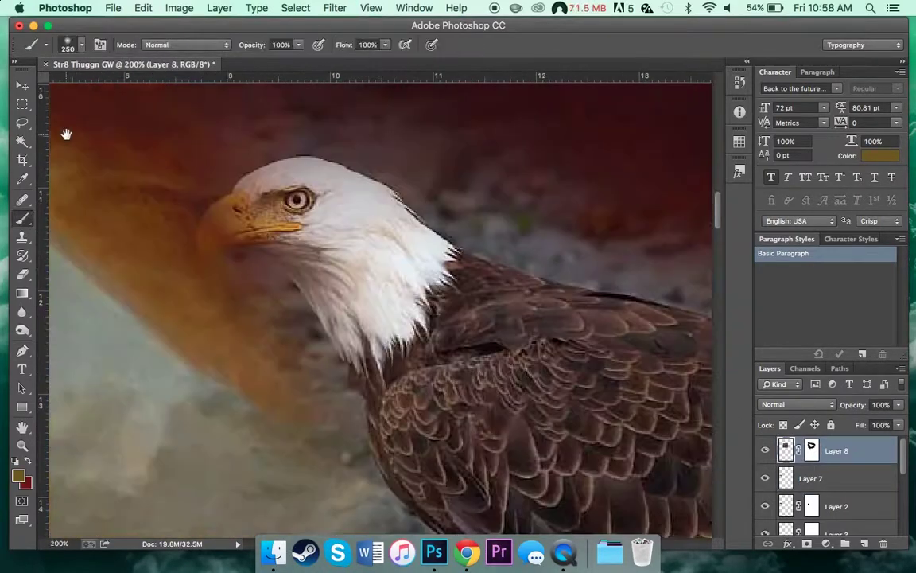
{"action": "key", "text": "bracketleft"}
{"action": "key", "text": "bracketleft"}
{"action": "key", "text": "bracketleft"}
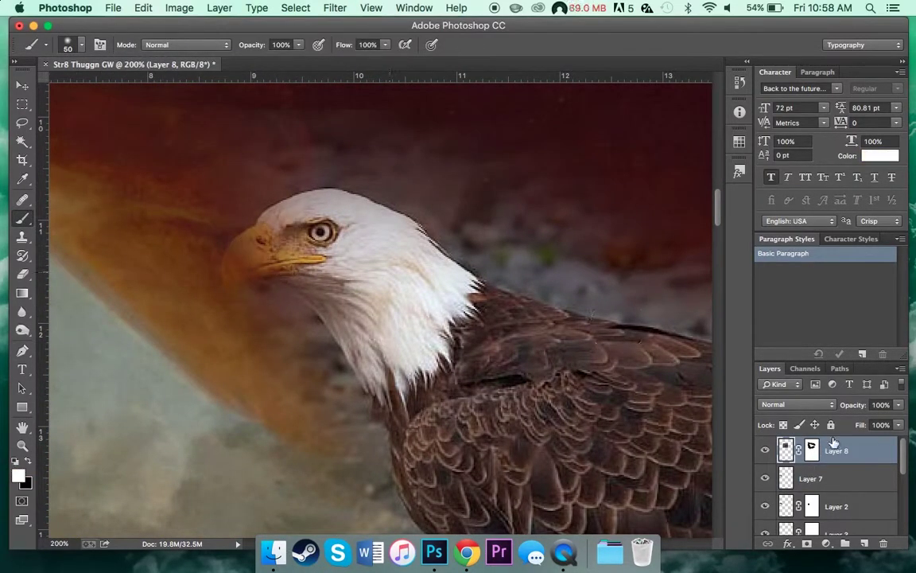
{"action": "key", "text": "x"}
{"action": "left_click_drag", "start_coordinate": [244, 264], "coordinate": [297, 252]}
{"action": "key", "text": "bracketleft"}
{"action": "key", "text": "bracketleft"}
{"action": "key", "text": "bracketleft"}
{"action": "key", "text": "super+equal"}
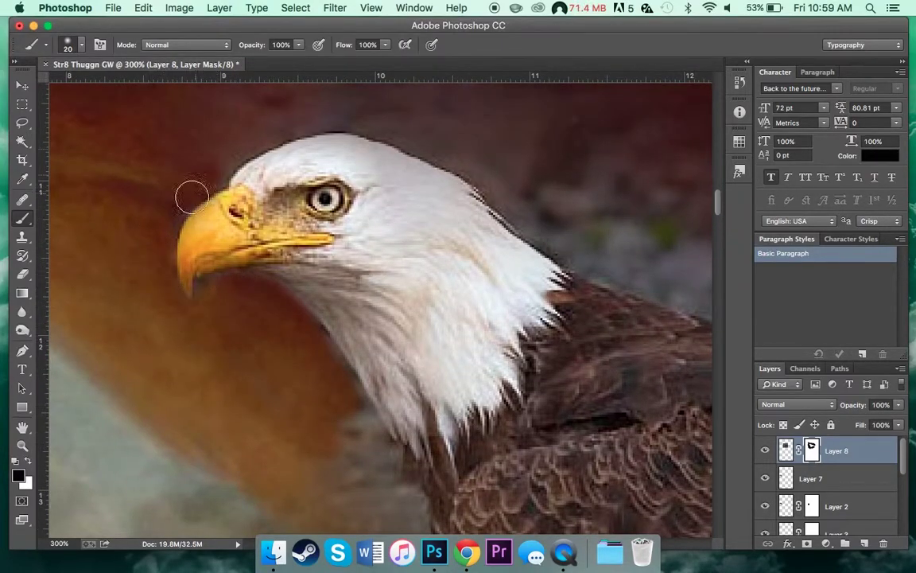
{"action": "scroll", "coordinate": [193, 196], "scroll_direction": "up", "scroll_amount": 3}
{"action": "key", "text": "bracketleft"}
{"action": "key", "text": "bracketright"}
{"action": "key", "text": "bracketright"}
{"action": "key", "text": "bracketright"}
{"action": "mouse_move", "coordinate": [283, 169]}
{"action": "left_mouse_down"}
{"action": "mouse_move", "coordinate": [316, 133]}
{"action": "mouse_move", "coordinate": [467, 146]}
{"action": "left_mouse_up"}
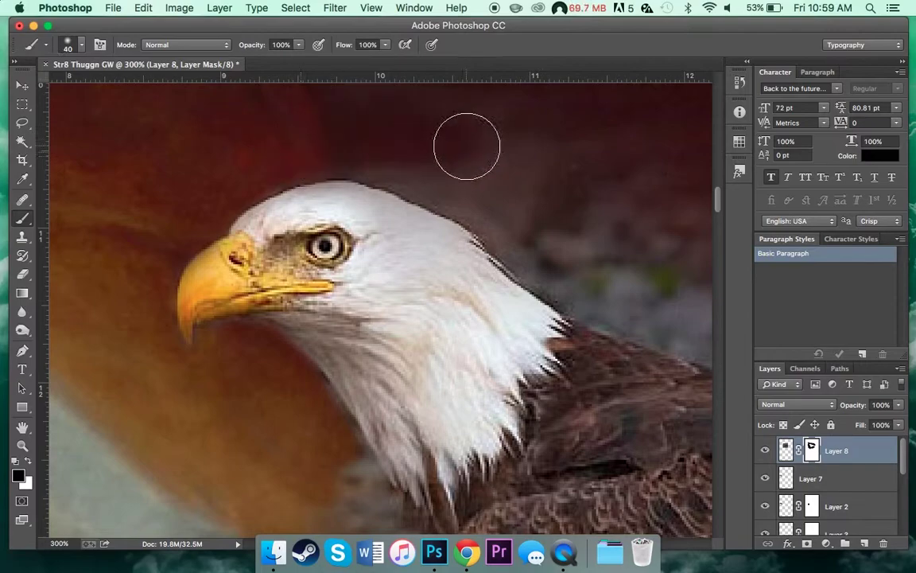
{"action": "left_click_drag", "start_coordinate": [385, 153], "coordinate": [480, 198]}
{"action": "mouse_move", "coordinate": [547, 254]}
{"action": "left_mouse_down"}
{"action": "mouse_move", "coordinate": [241, 198]}
{"action": "mouse_move", "coordinate": [619, 319]}
{"action": "mouse_move", "coordinate": [266, 307]}
{"action": "left_mouse_up"}
- Mask away the feather-edge band and rocks near the clouds, restoring the tail feather tips
{"action": "key", "text": "bracketleft"}
{"action": "key", "text": "bracketleft"}
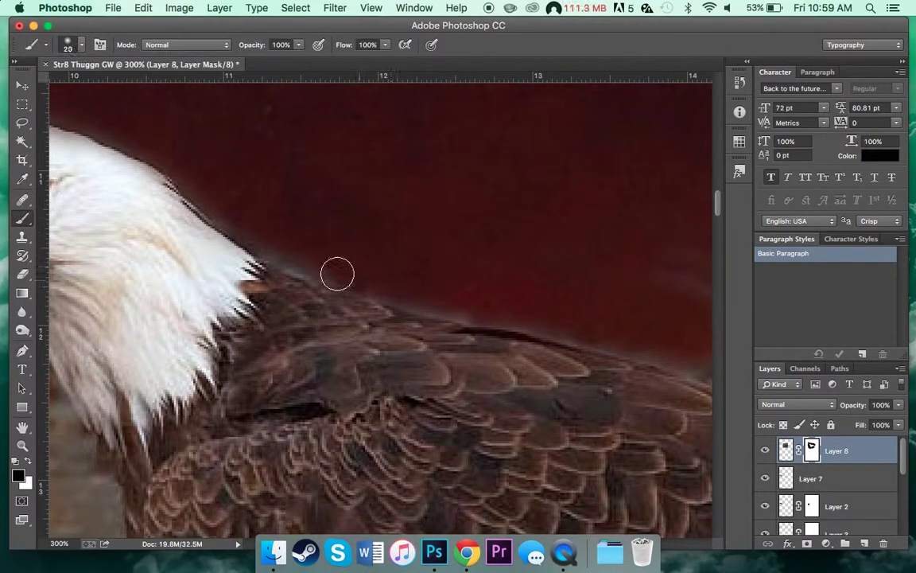
{"action": "scroll", "coordinate": [503, 320], "scroll_direction": "right", "scroll_amount": 10}
{"action": "scroll", "coordinate": [476, 338], "scroll_direction": "down", "scroll_amount": 3}
{"action": "key", "text": "bracketright"}
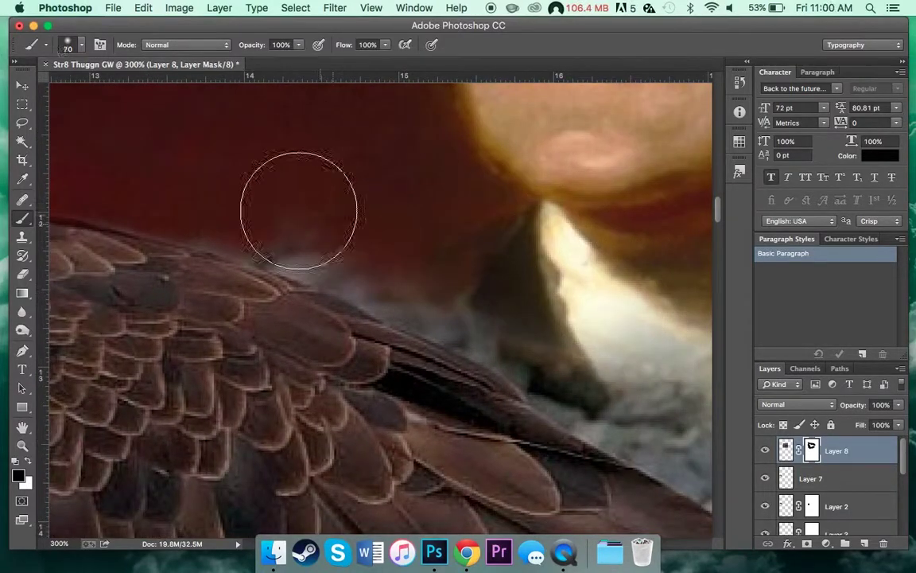
{"action": "scroll", "coordinate": [342, 271], "scroll_direction": "right", "scroll_amount": 5}
{"action": "scroll", "coordinate": [342, 270], "scroll_direction": "down", "scroll_amount": 2}
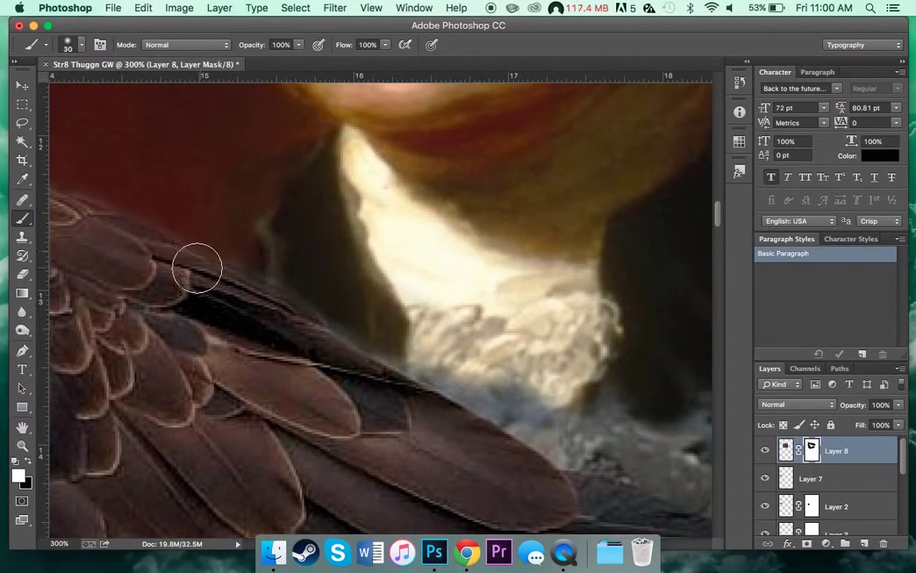
{"action": "left_click_drag", "start_coordinate": [397, 350], "coordinate": [490, 451]}
{"action": "left_click_drag", "start_coordinate": [583, 460], "coordinate": [324, 348]}
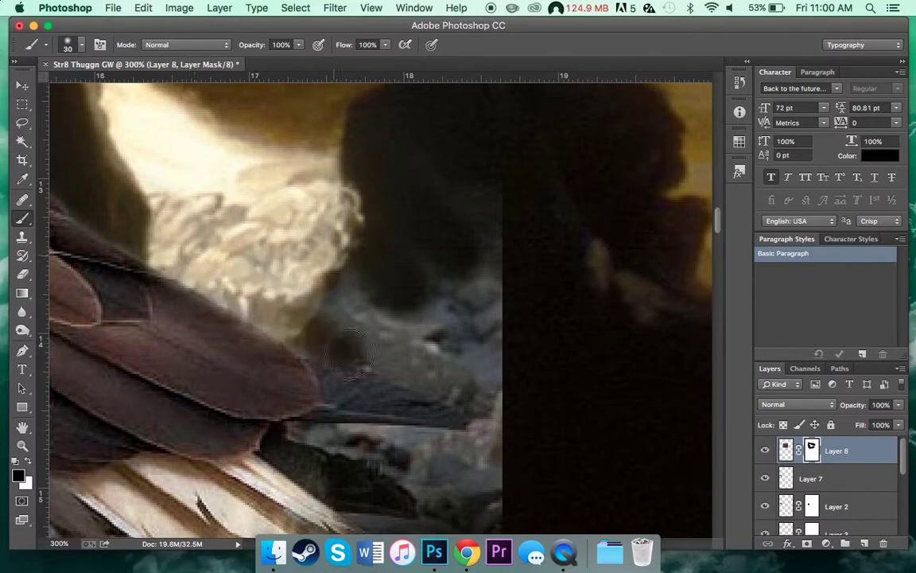
{"action": "key", "text": "x"}
{"action": "left_click_drag", "start_coordinate": [337, 307], "coordinate": [388, 394]}
{"action": "scroll", "coordinate": [473, 123], "scroll_direction": "down", "scroll_amount": 5}
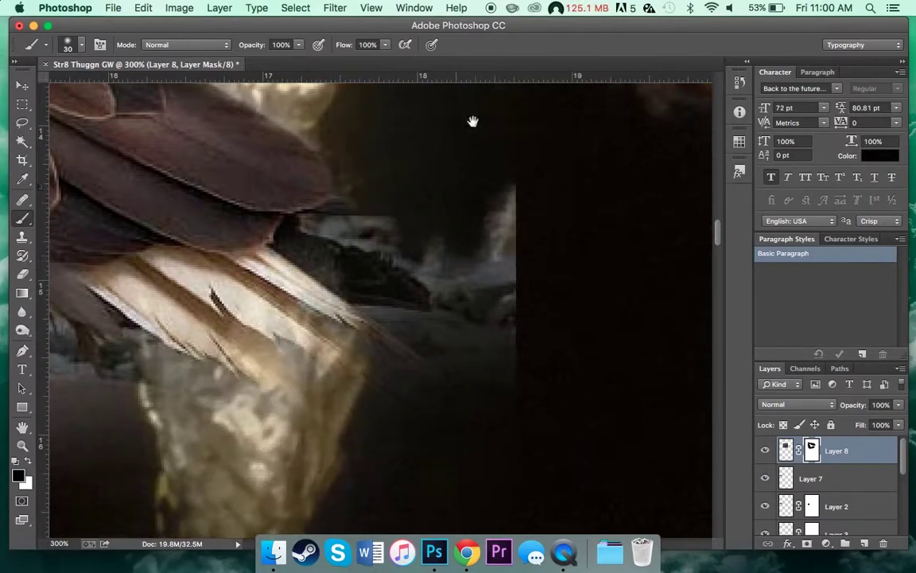
{"action": "scroll", "coordinate": [477, 389], "scroll_direction": "left", "scroll_amount": 2}
{"action": "key", "text": "x"}
{"action": "left_click_drag", "start_coordinate": [532, 411], "coordinate": [491, 316]}
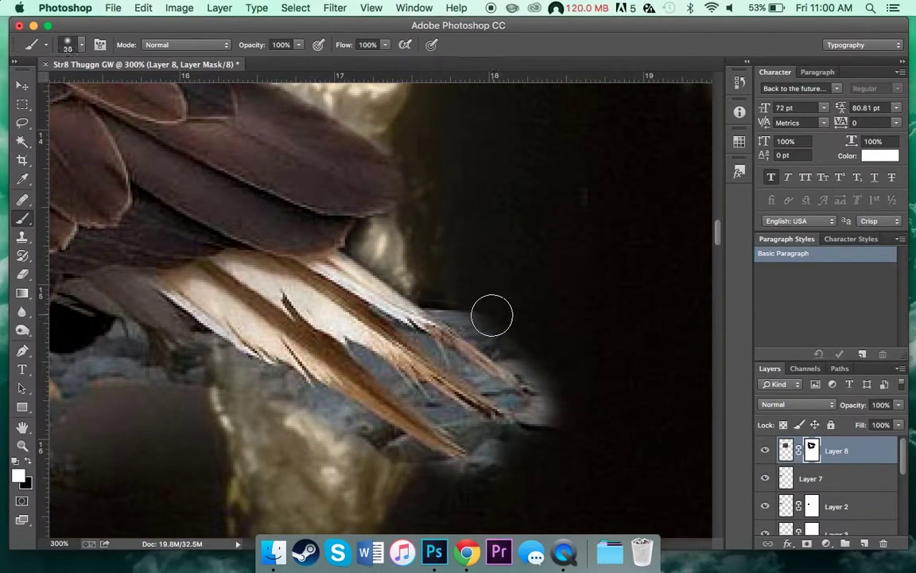
{"action": "left_click_drag", "start_coordinate": [435, 299], "coordinate": [554, 390]}
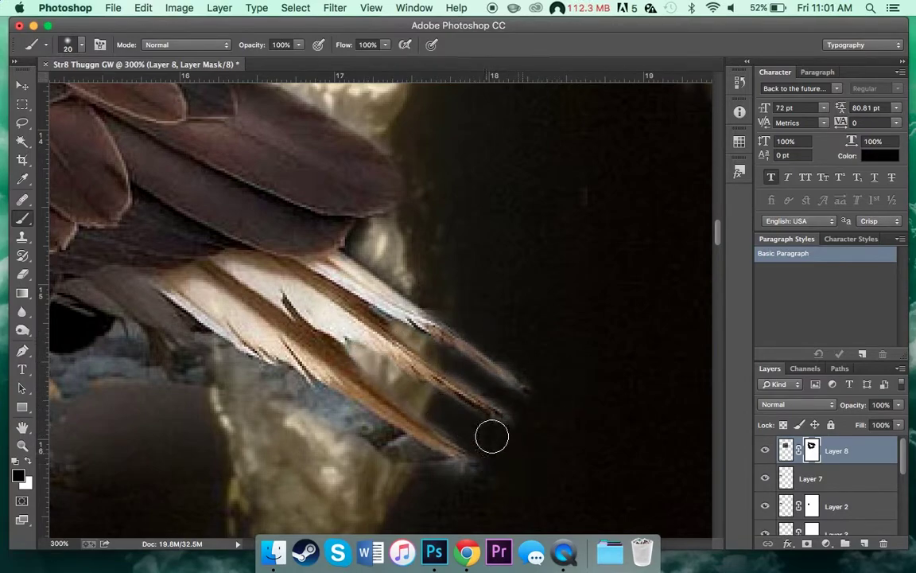
- Mask the rocks below the wing and lower left, restoring the yellow feet
{"action": "scroll", "coordinate": [492, 466], "scroll_direction": "left", "scroll_amount": 2}
{"action": "scroll", "coordinate": [511, 419], "scroll_direction": "left", "scroll_amount": 3}
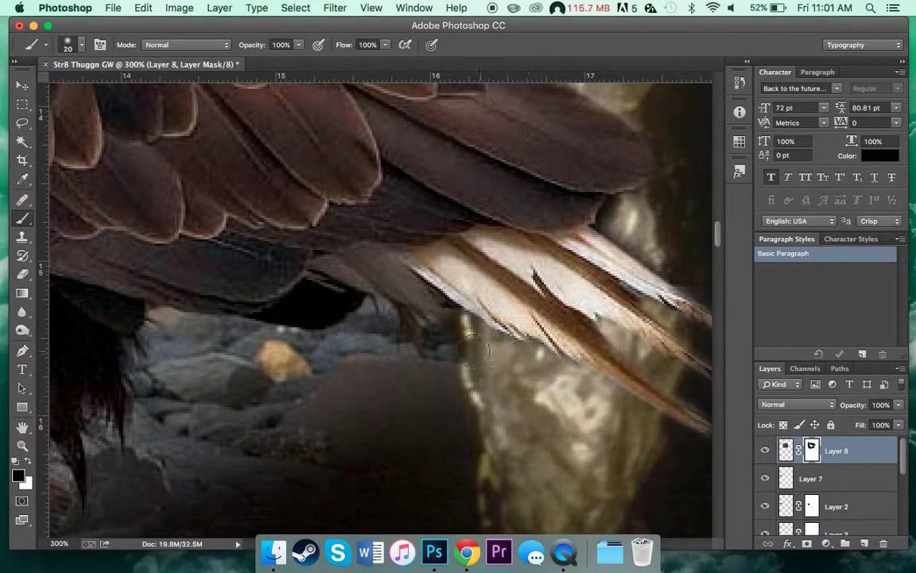
{"action": "left_click_drag", "start_coordinate": [473, 352], "coordinate": [341, 327]}
{"action": "key", "text": "bracketright"}
{"action": "left_click_drag", "start_coordinate": [280, 370], "coordinate": [265, 489]}
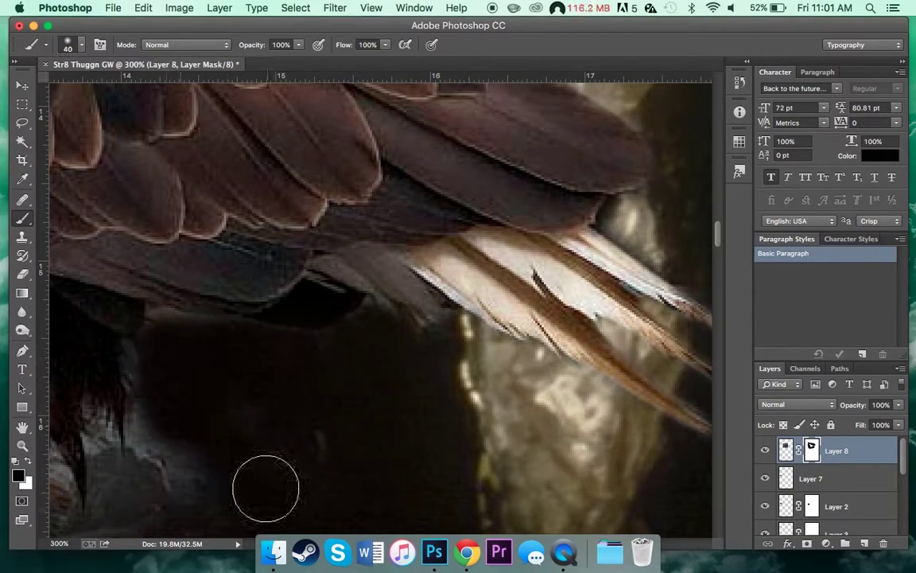
{"action": "scroll", "coordinate": [364, 312], "scroll_direction": "down", "scroll_amount": 4}
{"action": "scroll", "coordinate": [414, 342], "scroll_direction": "left", "scroll_amount": 6}
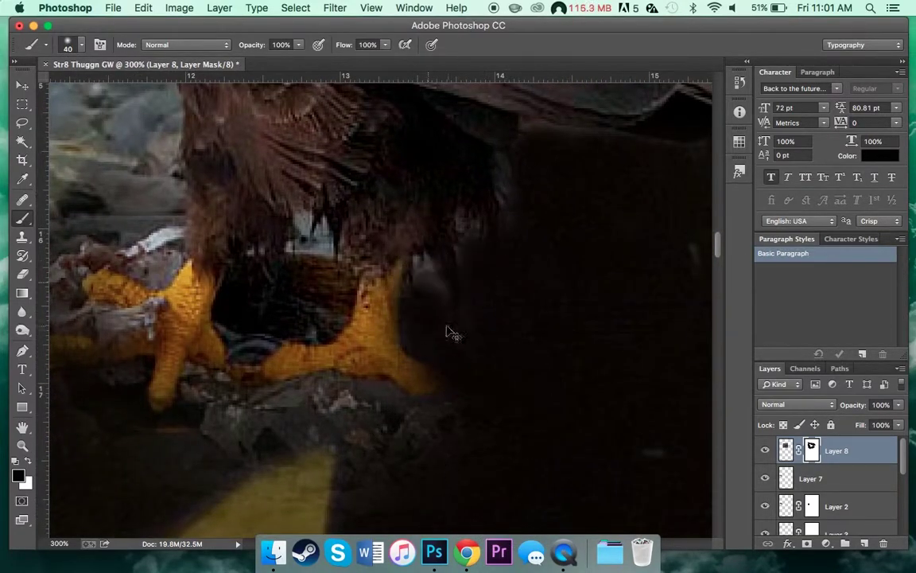
{"action": "key", "text": "bracketleft"}
{"action": "left_click_drag", "start_coordinate": [422, 383], "coordinate": [174, 347]}
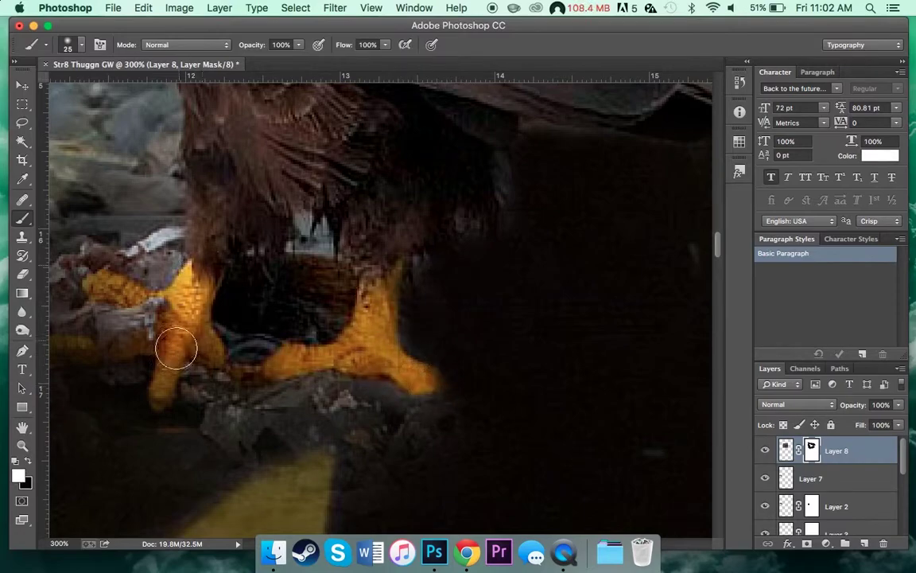
{"action": "mouse_move", "coordinate": [295, 410]}
{"action": "left_mouse_down"}
{"action": "mouse_move", "coordinate": [336, 387]}
{"action": "mouse_move", "coordinate": [381, 427]}
{"action": "left_mouse_up"}
{"action": "key", "text": "x"}
{"action": "left_click_drag", "start_coordinate": [408, 443], "coordinate": [415, 422]}
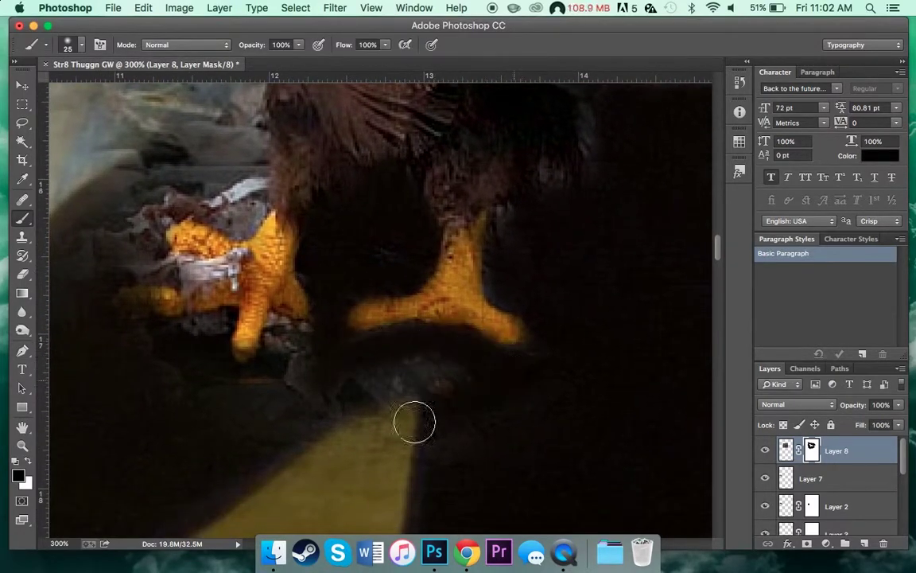
{"action": "key", "text": "ctrl+minus"}
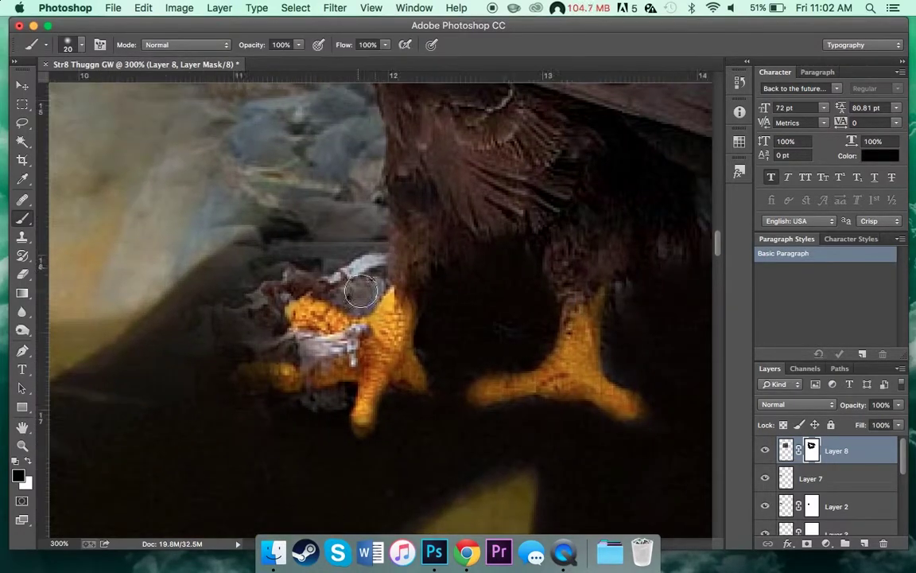
{"action": "key", "text": "ctrl+minus"}
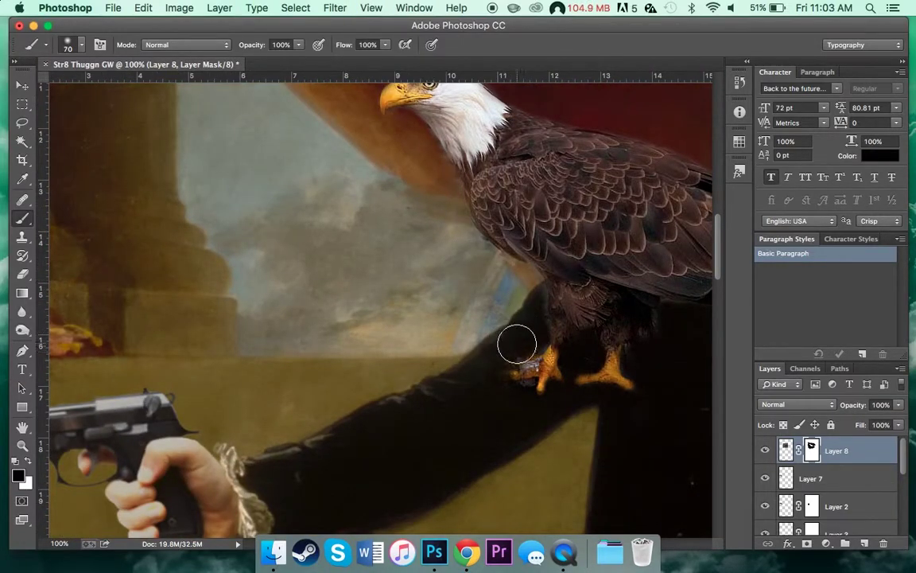
{"action": "scroll", "coordinate": [517, 344], "scroll_direction": "up", "scroll_amount": 3}
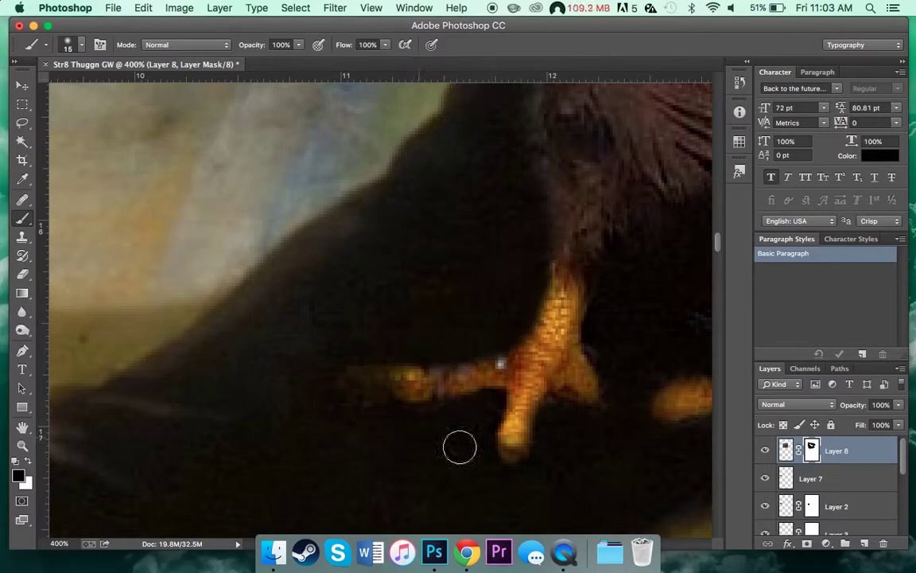
{"action": "key", "text": "ctrl+minus"}
{"action": "key", "text": "ctrl+minus"}
{"action": "key", "text": "ctrl+minus"}
{"action": "key", "text": "ctrl+minus"}
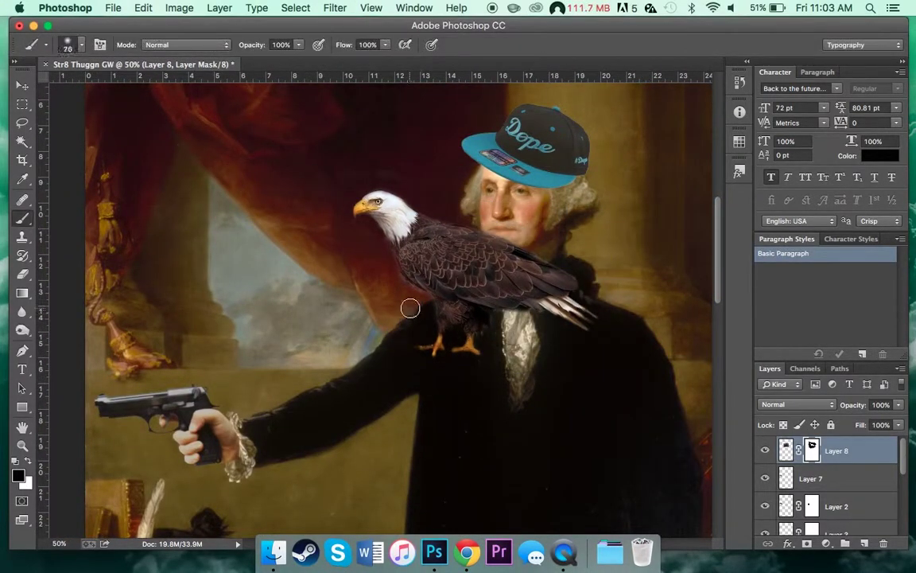
{"action": "key", "text": "ctrl+minus"}
- Flip the eagle horizontally and move it left onto the ledge above the pistol hand
{"action": "key", "text": "ctrl+t"}
{"action": "left_click_drag", "start_coordinate": [433, 309], "coordinate": [521, 288]}
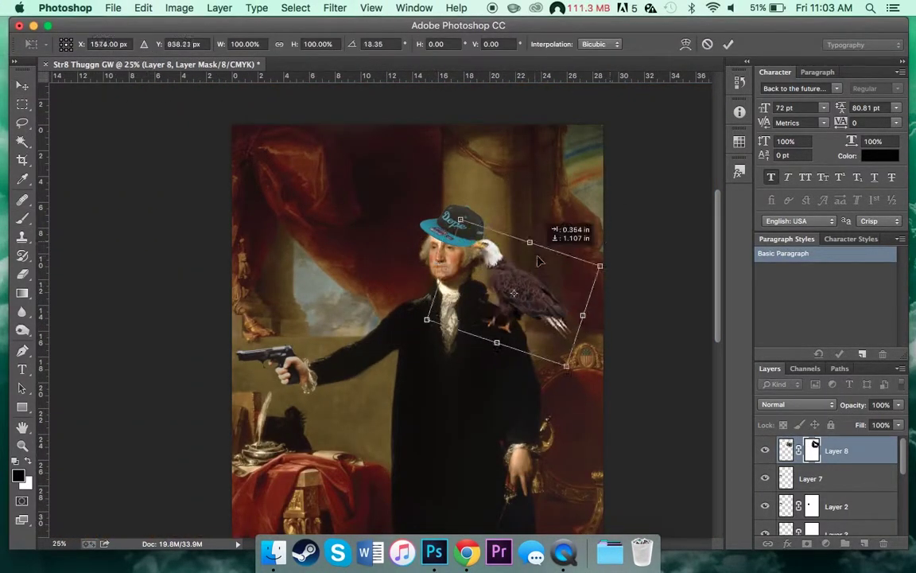
{"action": "left_click_drag", "start_coordinate": [509, 182], "coordinate": [358, 299]}
{"action": "right_click", "coordinate": [358, 299]}
{"action": "left_click", "coordinate": [419, 509]}
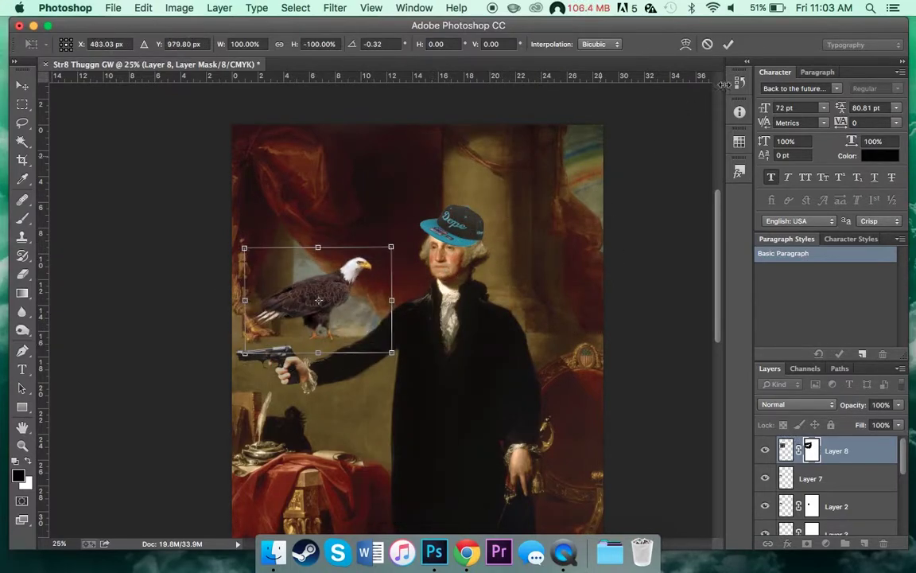
{"action": "key", "text": "Return"}
{"action": "key", "text": "ctrl+plus"}
{"action": "key", "text": "ctrl+plus"}
{"action": "key", "text": "ctrl+plus"}
{"action": "key", "text": "ctrl+plus"}
{"action": "key", "text": "ctrl+plus"}
{"action": "key", "text": "ctrl+plus"}
{"action": "scroll", "coordinate": [191, 274], "scroll_direction": "left", "scroll_amount": 5}
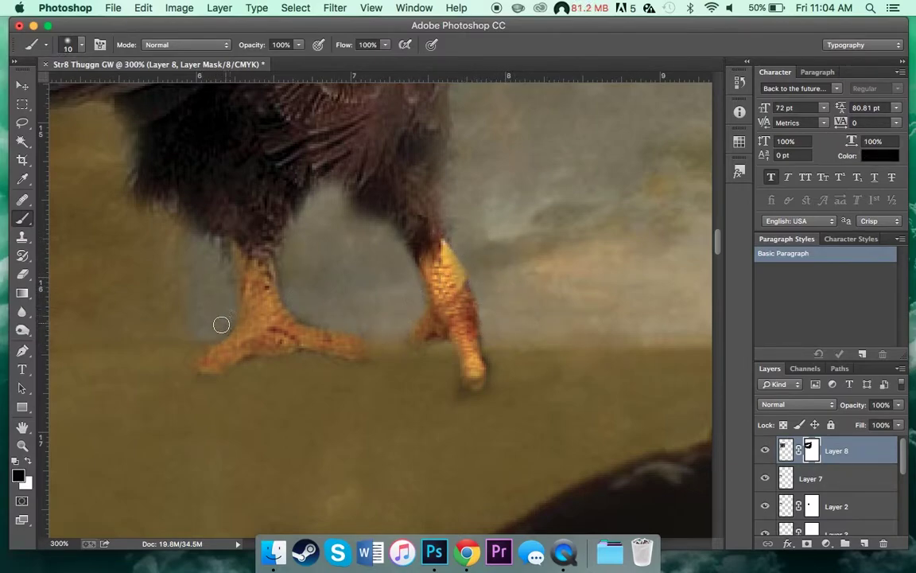
{"action": "key", "text": "ctrl+minus"}
{"action": "key", "text": "ctrl+minus"}
{"action": "key", "text": "ctrl+minus"}
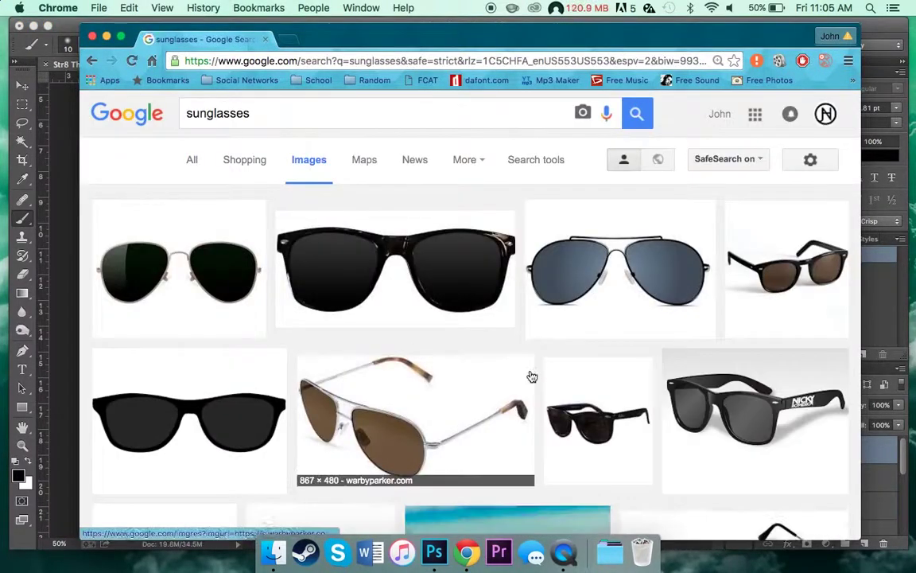
- Scroll through the sunglasses image results, then zoom out on the whole painting
{"action": "scroll", "coordinate": [532, 376], "scroll_direction": "down", "scroll_amount": 5}
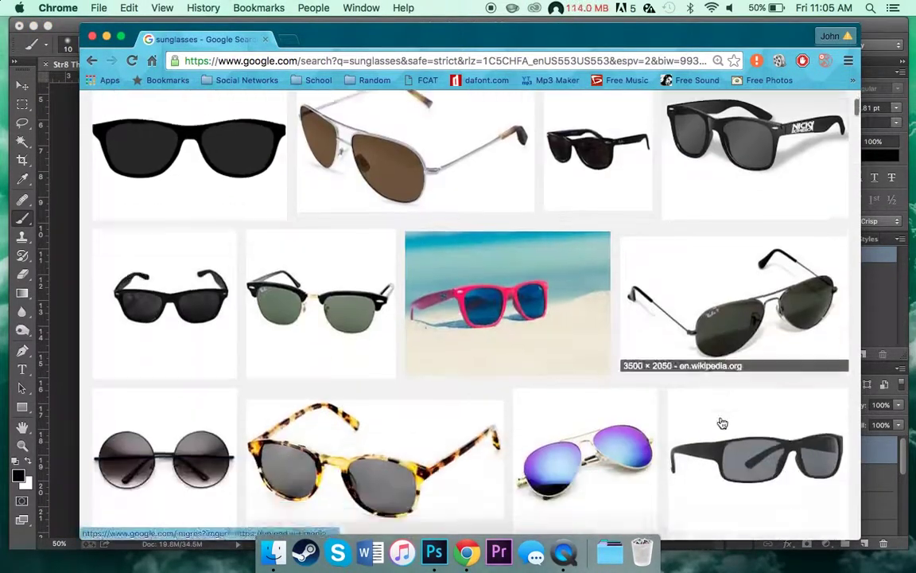
{"action": "scroll", "coordinate": [596, 318], "scroll_direction": "down", "scroll_amount": 2}
{"action": "scroll", "coordinate": [596, 262], "scroll_direction": "down", "scroll_amount": 5}
{"action": "scroll", "coordinate": [596, 253], "scroll_direction": "down", "scroll_amount": 5}
{"action": "scroll", "coordinate": [597, 253], "scroll_direction": "down", "scroll_amount": 5}
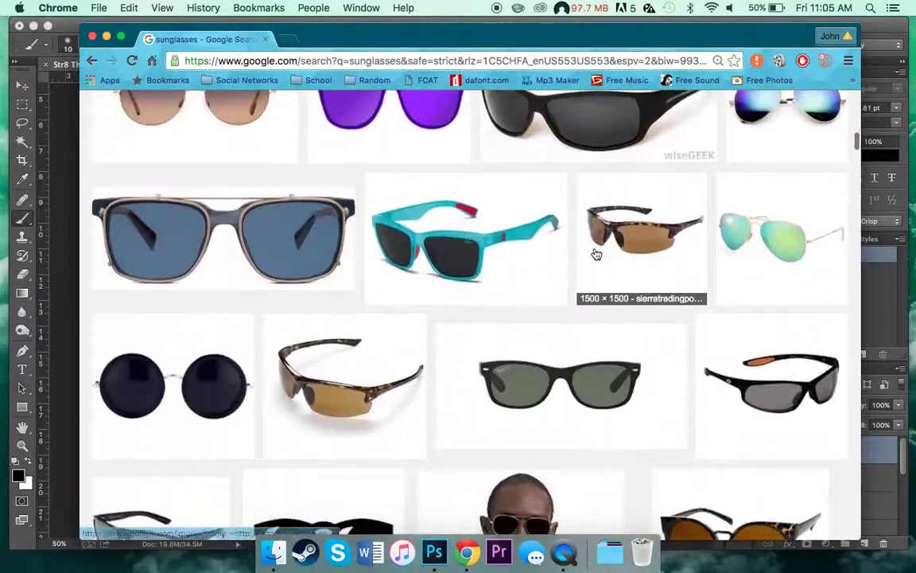
{"action": "scroll", "coordinate": [597, 253], "scroll_direction": "down", "scroll_amount": 5}
{"action": "scroll", "coordinate": [596, 253], "scroll_direction": "down", "scroll_amount": 5}
{"action": "scroll", "coordinate": [597, 253], "scroll_direction": "down", "scroll_amount": 5}
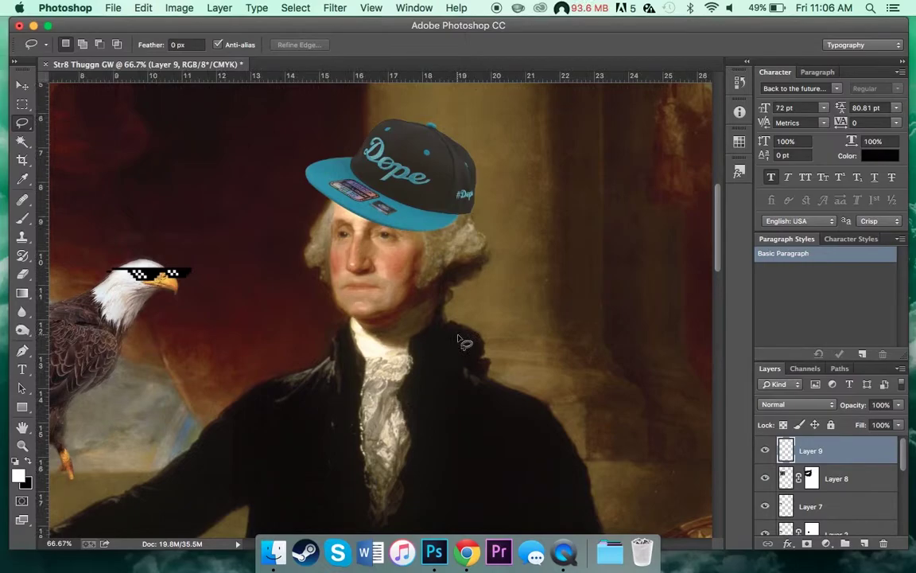
{"action": "key", "text": "super+minus"}
{"action": "key", "text": "super+minus"}
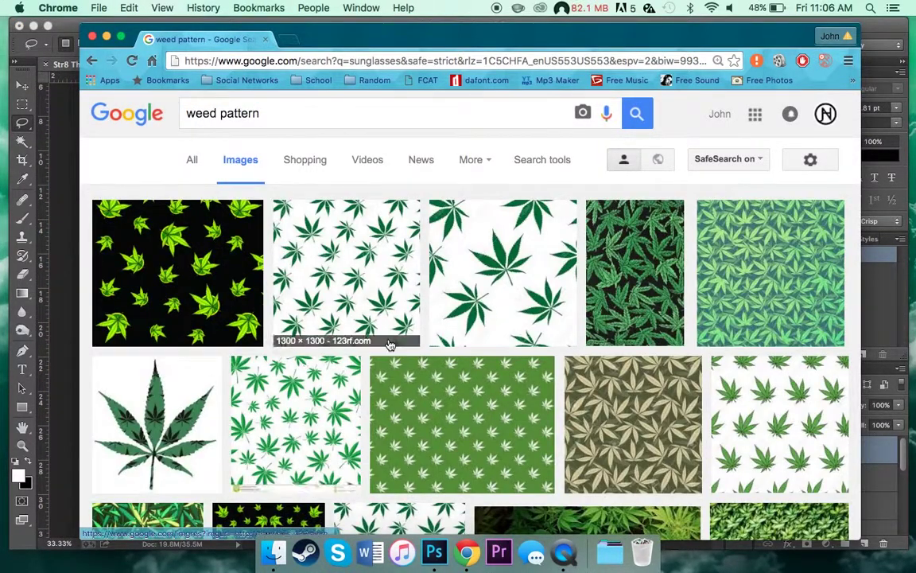
- Copy the dark weed-pattern image and paste it into the portrait, moved left
{"action": "left_click", "coordinate": [634, 273]}
{"action": "right_click", "coordinate": [368, 323]}
{"action": "left_click", "coordinate": [439, 433]}
{"action": "key", "text": "super+Tab"}
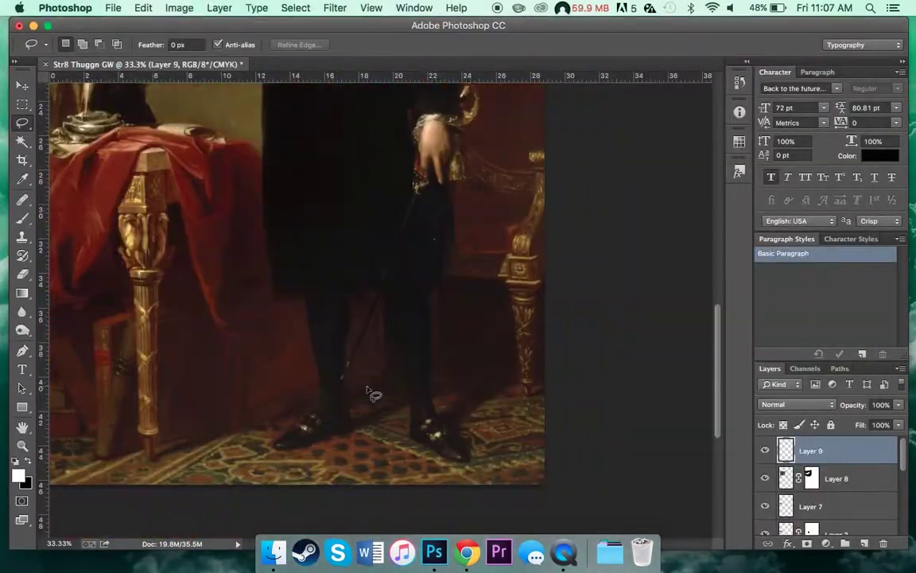
{"action": "key", "text": "super+v"}
{"action": "key", "text": "v"}
{"action": "left_click_drag", "start_coordinate": [398, 318], "coordinate": [214, 298]}
- Lasso the right-hand shin and begin saving it with Save Selection
{"action": "key", "text": "super+plus"}
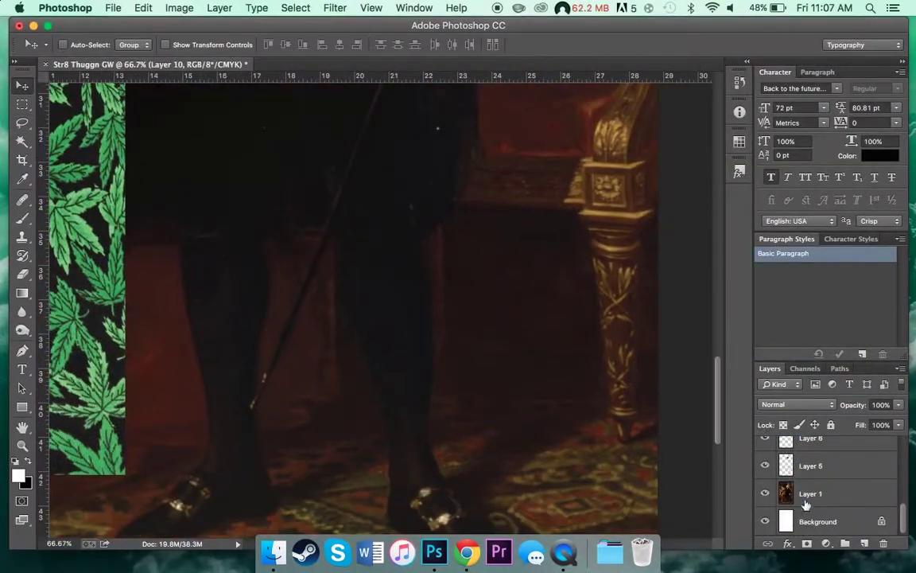
{"action": "left_click", "coordinate": [22, 138]}
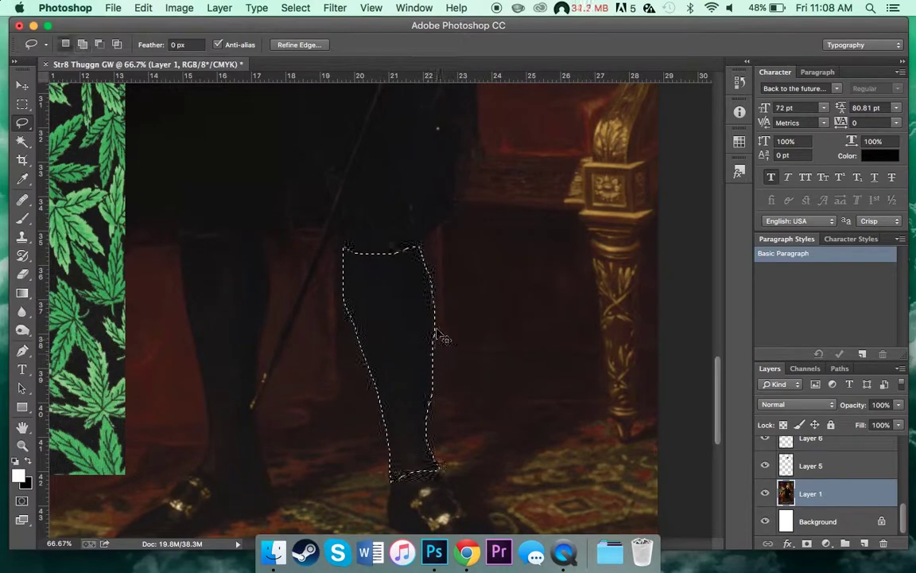
{"action": "key", "text": "ctrl+minus"}
{"action": "key", "text": "ctrl+minus"}
{"action": "key", "text": "alt+period"}
{"action": "key", "text": "v"}
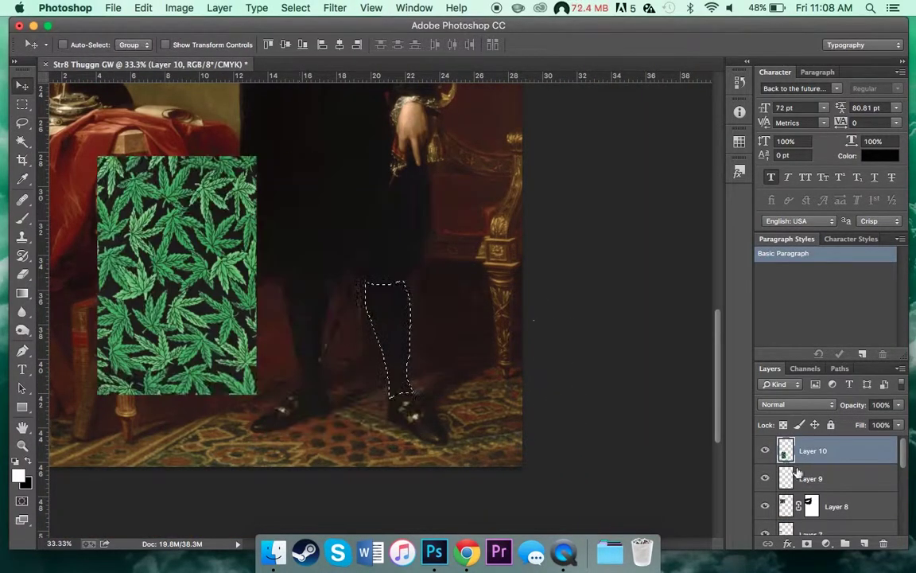
{"action": "left_click", "coordinate": [295, 7]}
{"action": "left_click", "coordinate": [371, 299]}
{"action": "type", "text": "right sock"}
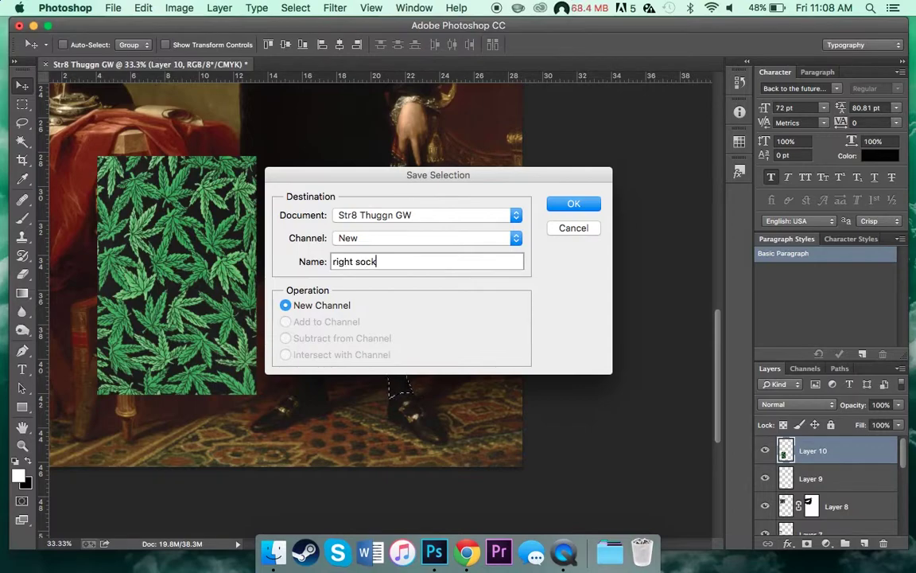
- Save the 'right sock' selection, then scale the pattern to about 76% and warp it over the right leg
{"action": "key", "text": "Return"}
{"action": "key", "text": "ctrl+t"}
{"action": "left_click_drag", "start_coordinate": [195, 257], "coordinate": [421, 366]}
{"action": "left_click_drag", "start_coordinate": [521, 509], "coordinate": [457, 432]}
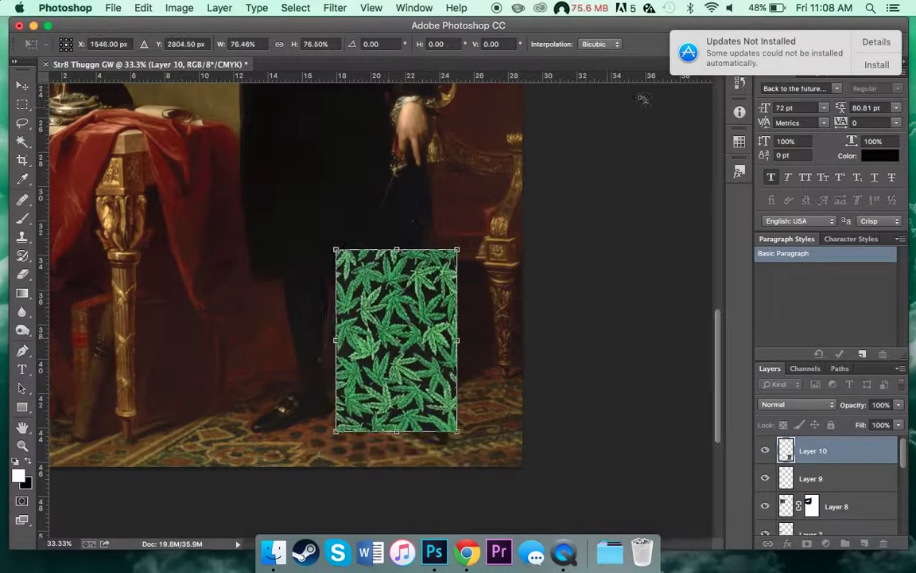
{"action": "right_click", "coordinate": [350, 301]}
{"action": "left_click", "coordinate": [369, 402]}
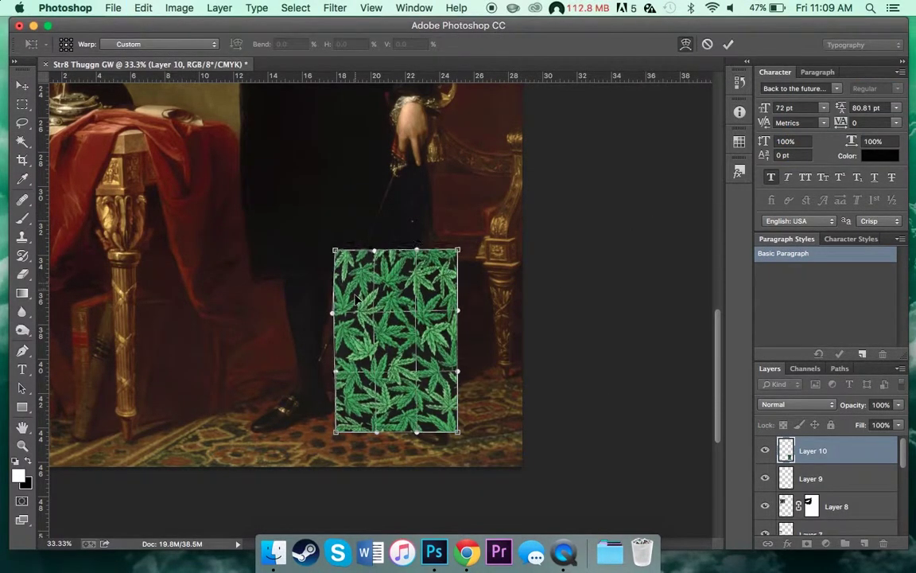
{"action": "left_click_drag", "start_coordinate": [419, 334], "coordinate": [418, 351]}
{"action": "key", "text": "Return"}
- Trim the pattern to the 'right sock' selection, hide Layer 9 and open Layer 10's blending options
{"action": "left_click", "coordinate": [295, 7]}
{"action": "left_click", "coordinate": [318, 267]}
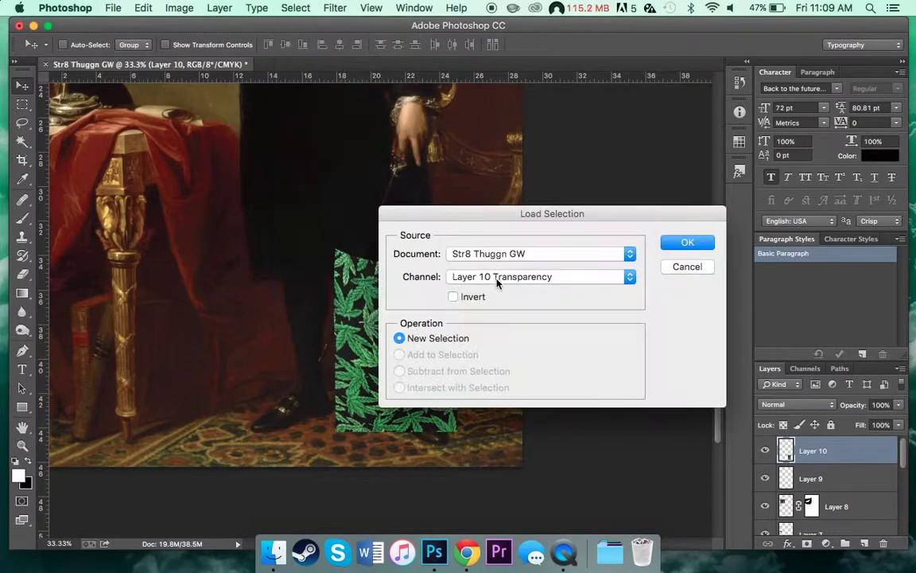
{"action": "left_click", "coordinate": [684, 241]}
{"action": "left_click", "coordinate": [295, 7]}
{"action": "left_click", "coordinate": [306, 62]}
{"action": "key", "text": "Delete"}
{"action": "key", "text": "ctrl+equal"}
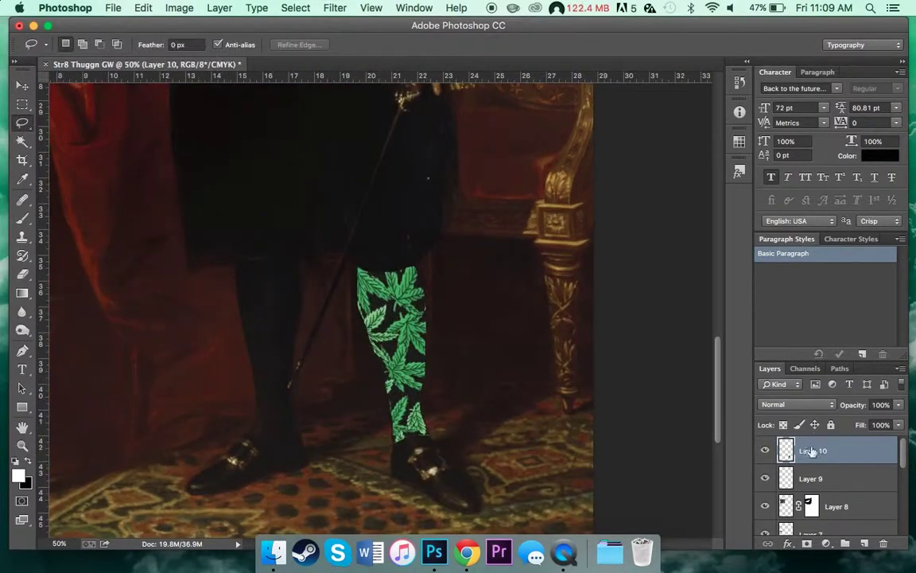
{"action": "left_click", "coordinate": [765, 478]}
{"action": "double_click", "coordinate": [843, 451]}
{"action": "scroll", "coordinate": [674, 120], "scroll_direction": "down", "scroll_amount": 7}
{"action": "scroll", "coordinate": [674, 120], "scroll_direction": "down", "scroll_amount": 5}
- Confirm Soft Light blending for the right sock's weed pattern on Layer 10
{"action": "scroll", "coordinate": [675, 119], "scroll_direction": "up", "scroll_amount": 4}
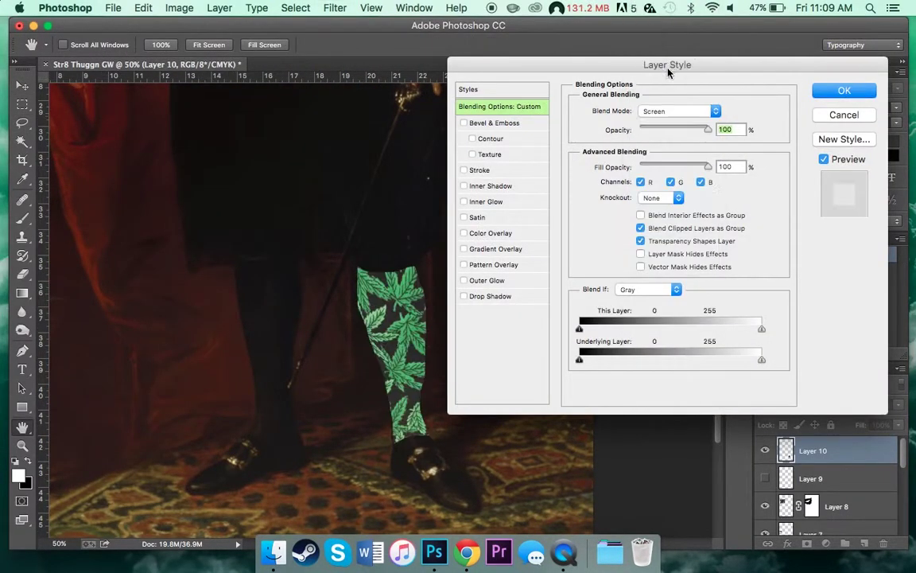
{"action": "scroll", "coordinate": [676, 123], "scroll_direction": "down", "scroll_amount": 5}
{"action": "key", "text": "Return"}
{"action": "scroll", "coordinate": [583, 326], "scroll_direction": "down", "scroll_amount": 2}
{"action": "scroll", "coordinate": [450, 307], "scroll_direction": "up", "scroll_amount": 4}
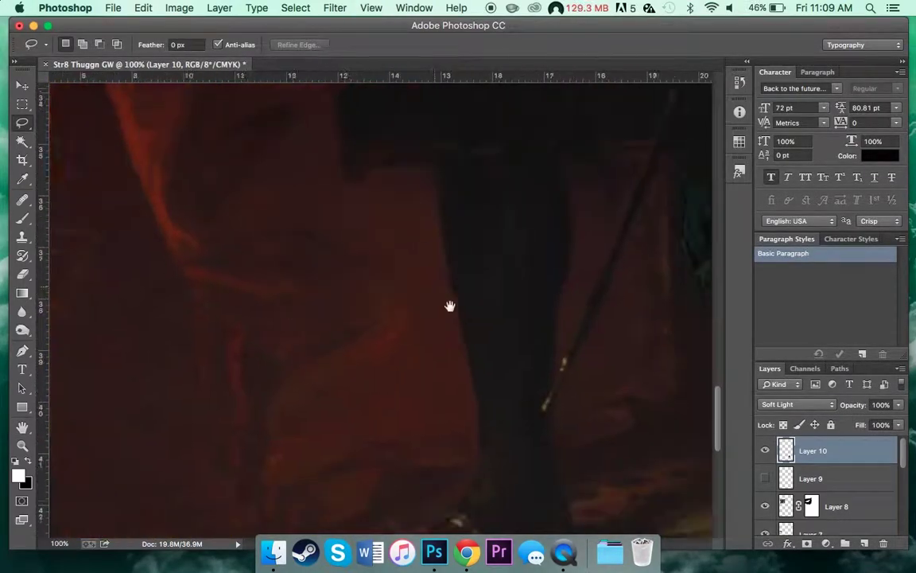
- Lasso the left-hand shin and save the outline as a selection
{"action": "mouse_move", "coordinate": [450, 307]}
{"action": "left_mouse_down"}
{"action": "mouse_move", "coordinate": [289, 309]}
{"action": "mouse_move", "coordinate": [296, 294]}
{"action": "left_mouse_up"}
{"action": "left_click_drag", "start_coordinate": [397, 153], "coordinate": [406, 185]}
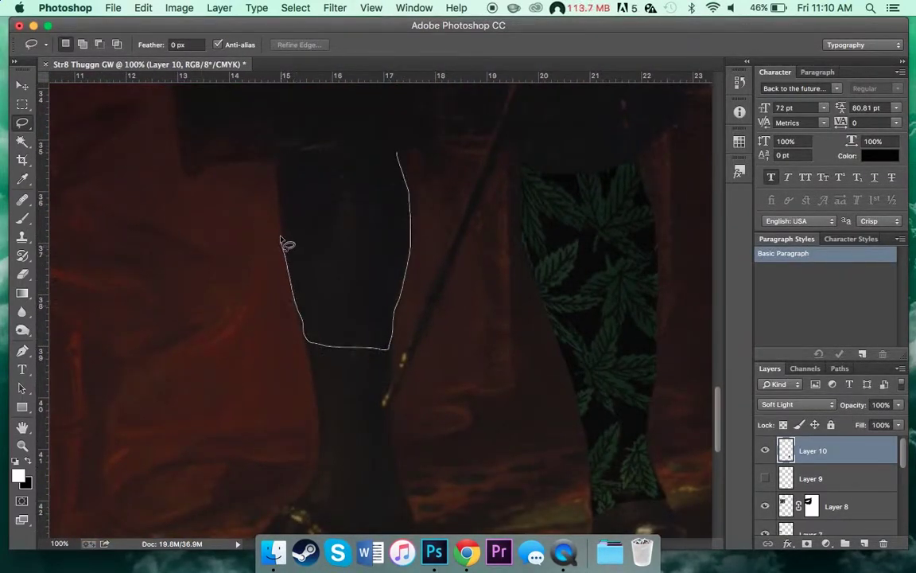
{"action": "left_click_drag", "start_coordinate": [322, 163], "coordinate": [334, 161]}
{"action": "key", "text": "super+equal"}
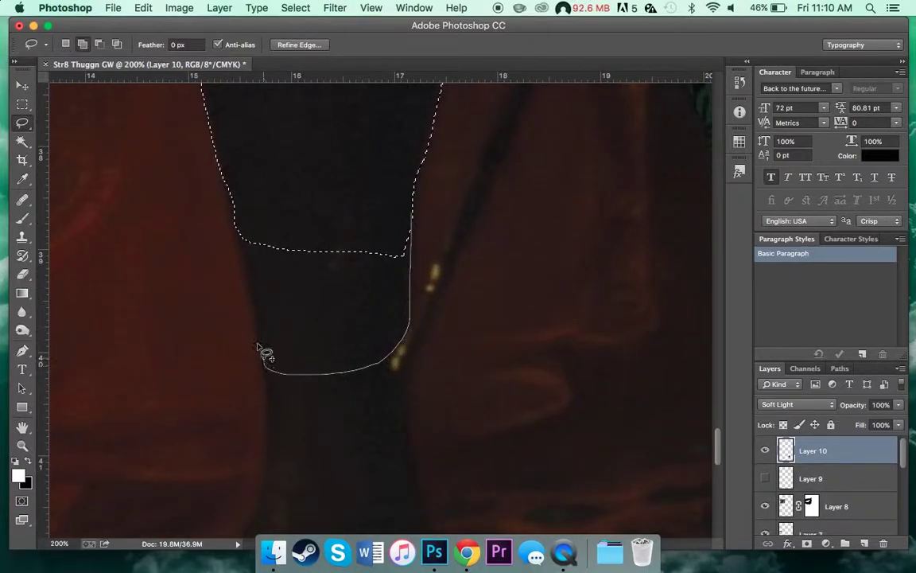
{"action": "scroll", "coordinate": [419, 333], "scroll_direction": "down", "scroll_amount": 2}
{"action": "left_click_drag", "start_coordinate": [393, 208], "coordinate": [421, 378]}
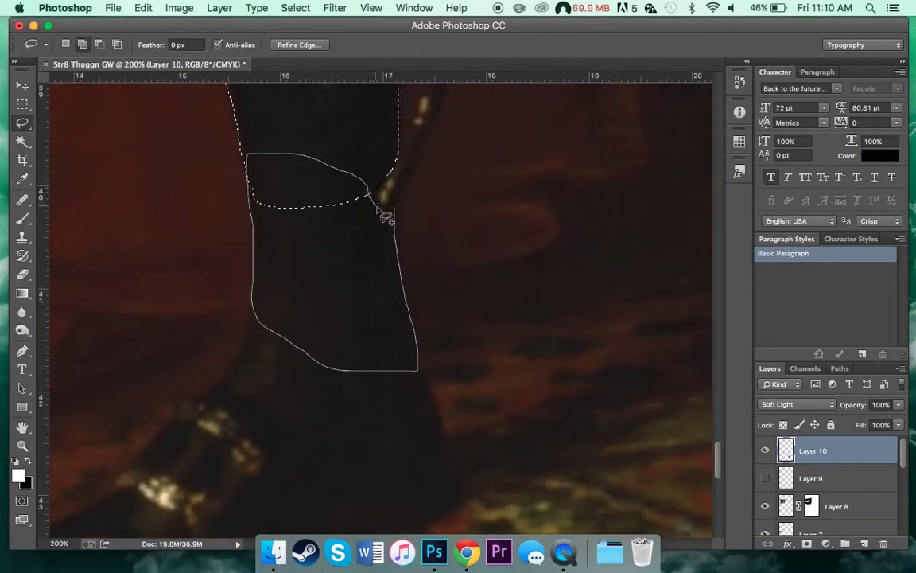
{"action": "scroll", "coordinate": [412, 133], "scroll_direction": "down", "scroll_amount": 2}
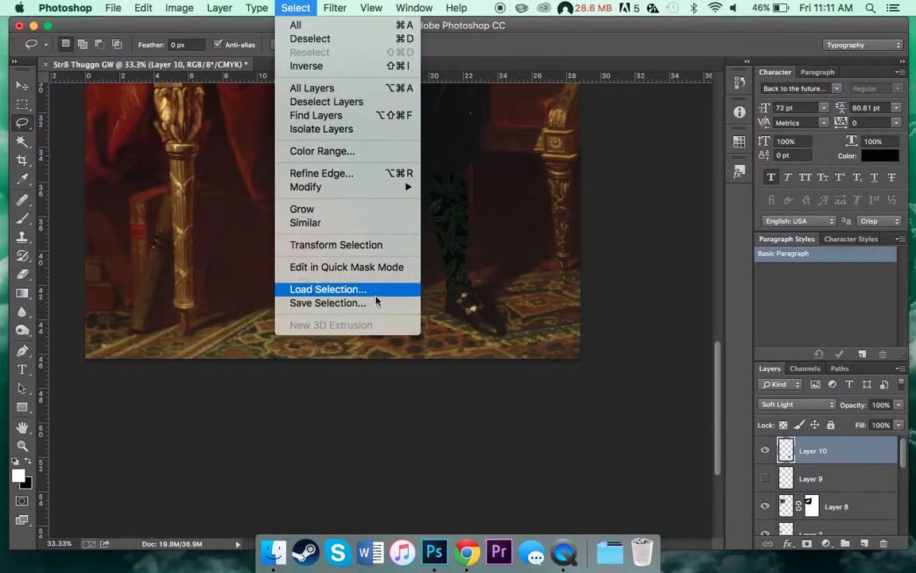
{"action": "left_click", "coordinate": [376, 302]}
{"action": "key", "text": "Return"}
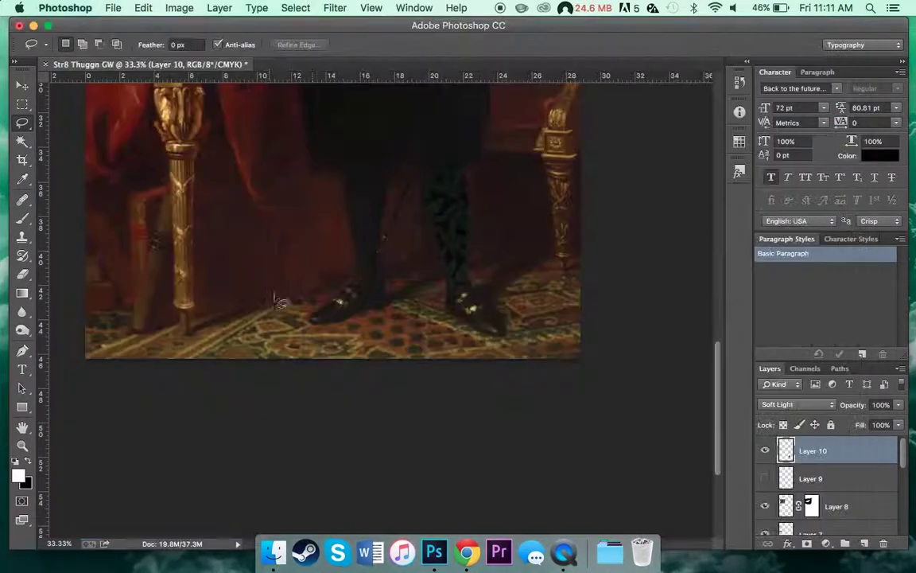
- Paste the weed pattern as a new layer, shrink it and warp it to the leg
{"action": "key", "text": "super+v"}
{"action": "key", "text": "super+t"}
{"action": "mouse_move", "coordinate": [470, 172]}
{"action": "left_mouse_down"}
{"action": "mouse_move", "coordinate": [422, 208]}
{"action": "mouse_move", "coordinate": [375, 215]}
{"action": "left_mouse_up"}
{"action": "right_click", "coordinate": [391, 318]}
{"action": "left_click", "coordinate": [417, 412]}
{"action": "key", "text": "Return"}
{"action": "left_click", "coordinate": [295, 7]}
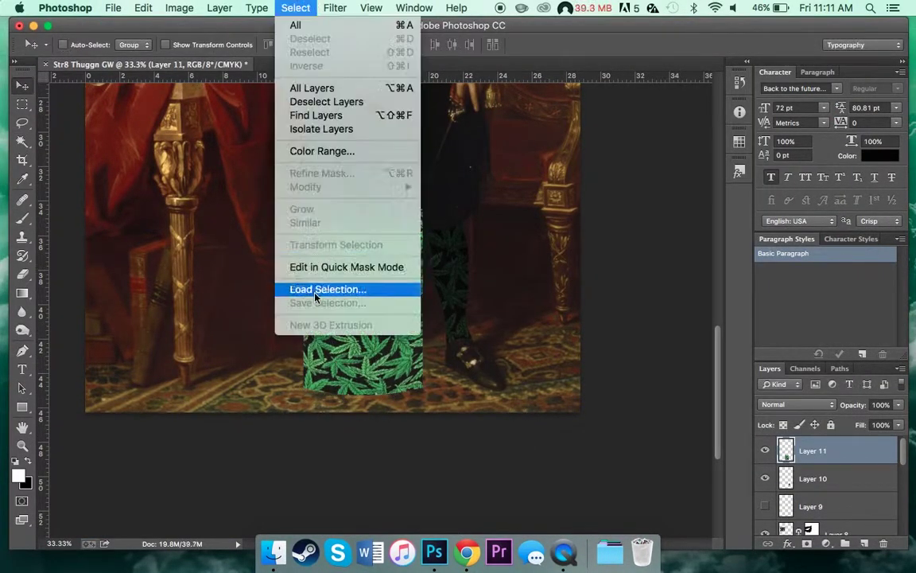
- Load the saved shin selection, invert and delete the excess, and set Layer 11 to Soft Light
{"action": "left_click", "coordinate": [374, 296]}
{"action": "left_click", "coordinate": [687, 242]}
{"action": "left_click", "coordinate": [295, 7]}
{"action": "left_click", "coordinate": [306, 69]}
{"action": "key", "text": "Delete"}
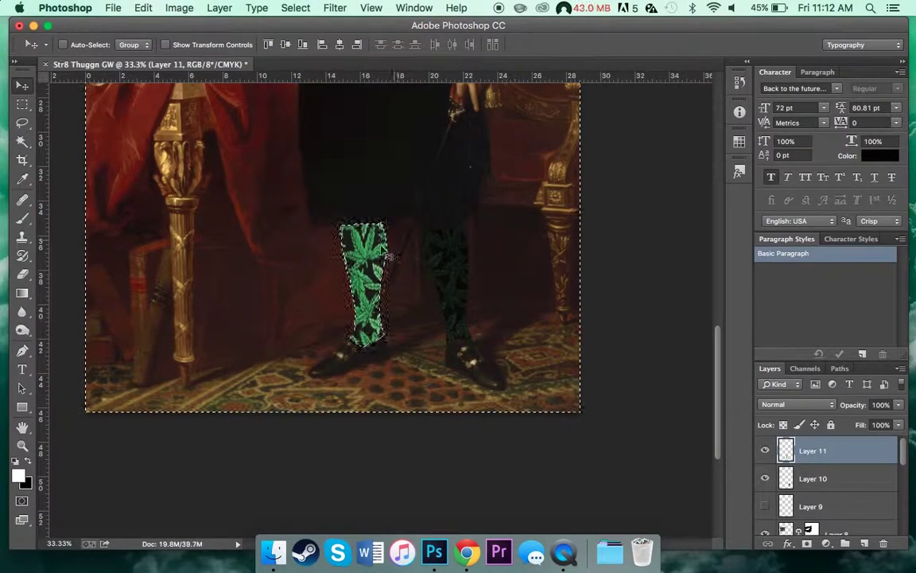
{"action": "double_click", "coordinate": [852, 450]}
{"action": "left_click", "coordinate": [674, 112]}
{"action": "left_click", "coordinate": [834, 90]}
{"action": "key", "text": "super+minus"}
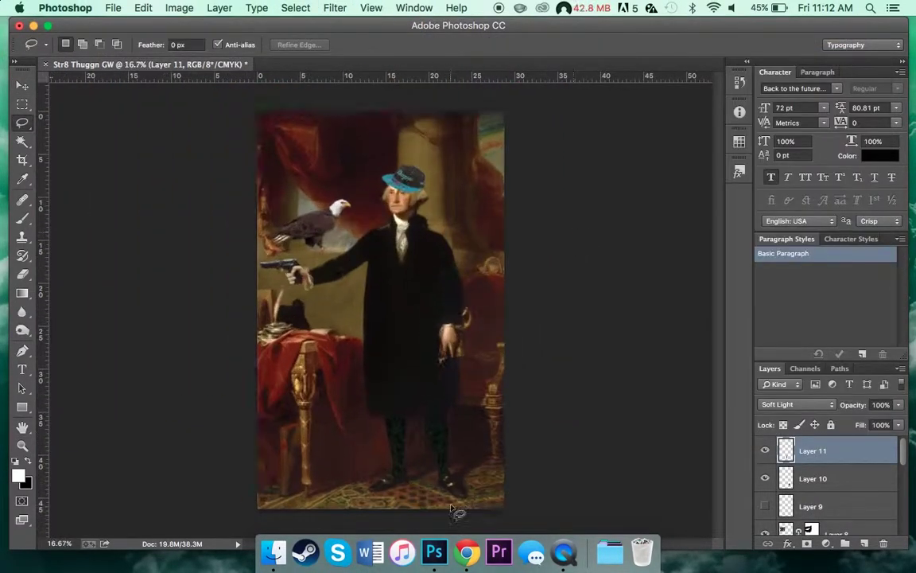
- Search Chrome images for 'bros before hoes button'
{"action": "left_click", "coordinate": [468, 551]}
{"action": "key", "text": "super+a"}
{"action": "type", "text": "bros before hoes button"}
{"action": "key", "text": "Return"}
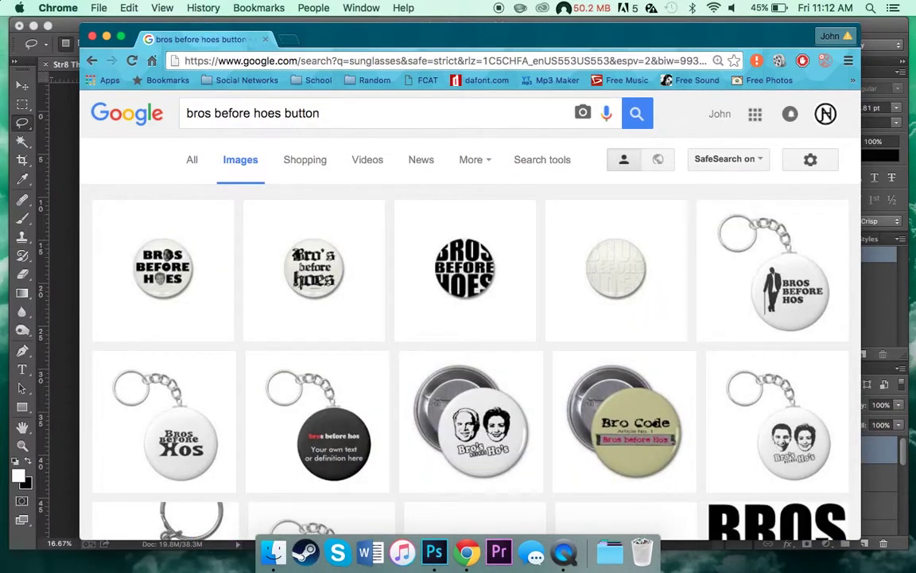
- Open the full-size Bros Before Hos keychain image and copy it
{"action": "left_click", "coordinate": [168, 286]}
{"action": "left_click", "coordinate": [790, 130]}
{"action": "left_click", "coordinate": [603, 298]}
{"action": "right_click", "coordinate": [216, 232]}
{"action": "left_click", "coordinate": [255, 264]}
- Paste the keychain into the portrait and cut out just the round button
{"action": "left_click", "coordinate": [434, 551]}
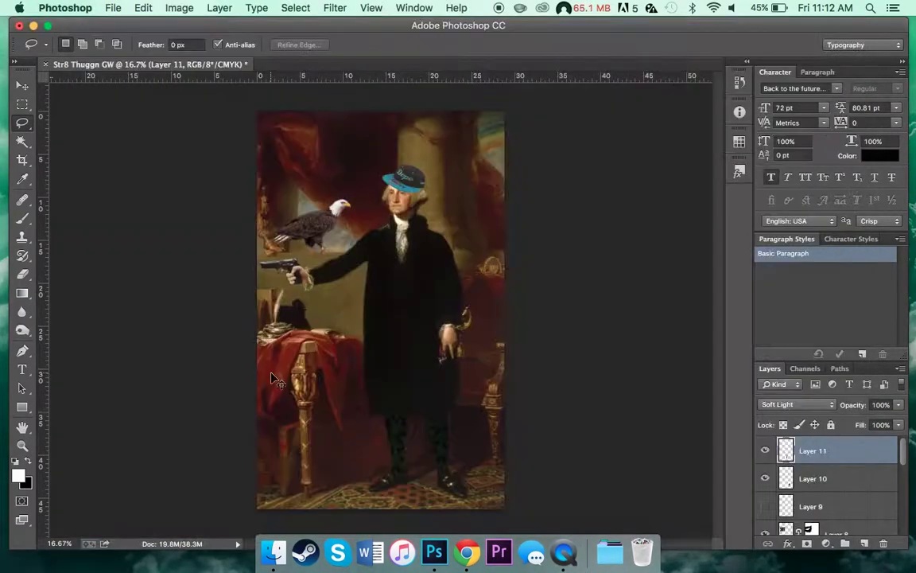
{"action": "key", "text": "super+v"}
{"action": "left_click_drag", "start_coordinate": [395, 305], "coordinate": [324, 248]}
{"action": "key", "text": "m"}
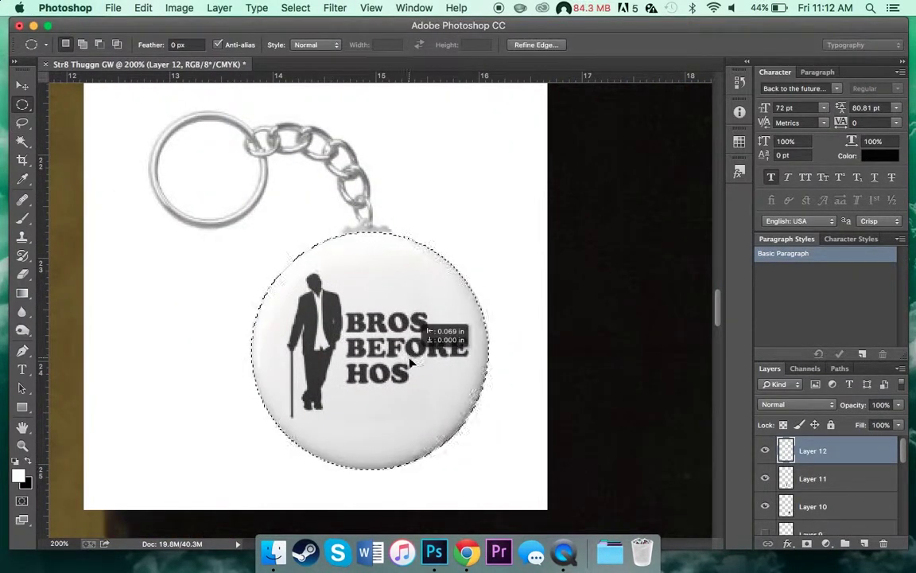
{"action": "key", "text": "super+shift+i"}
{"action": "key", "text": "BackSpace"}
- Scale the button down and place it on Washington's coat
{"action": "key", "text": "super+minus"}
{"action": "key", "text": "super+t"}
{"action": "left_click_drag", "start_coordinate": [256, 436], "coordinate": [438, 169]}
{"action": "scroll", "coordinate": [475, 297], "scroll_direction": "up", "scroll_amount": 5}
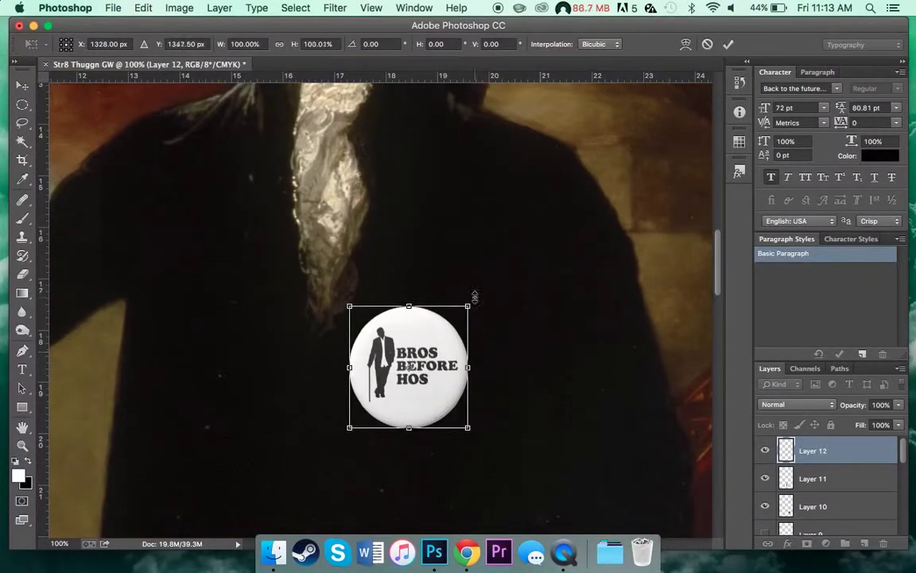
{"action": "key", "text": "Return"}
{"action": "key", "text": "super+minus"}
{"action": "key", "text": "super+minus"}
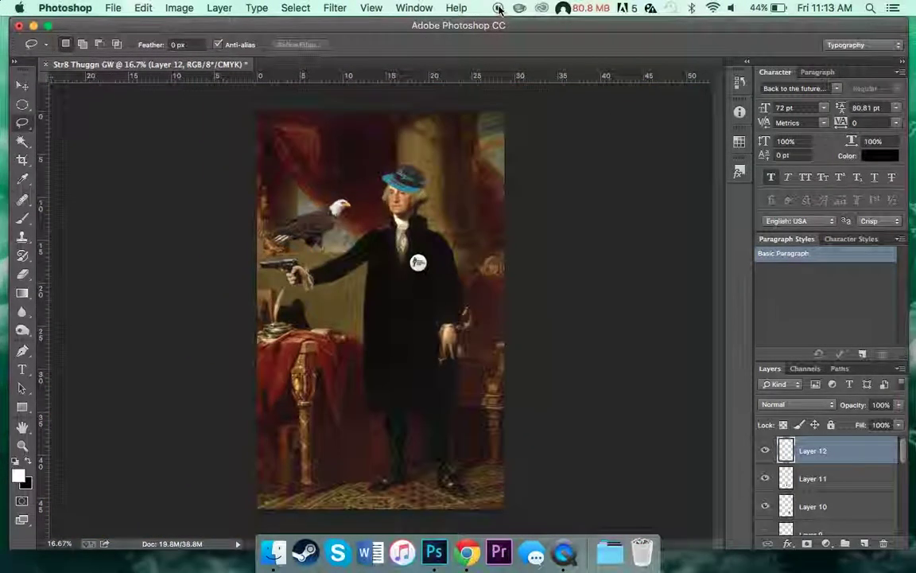